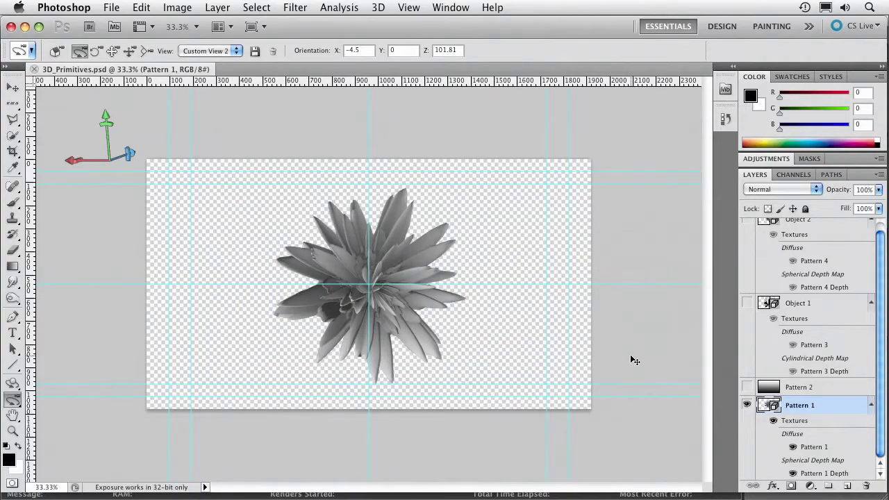
Step: Open the FWR110H1 (0;00;06;09).psd still from the Tip 20 - DOF Blur folder
key("super+o")
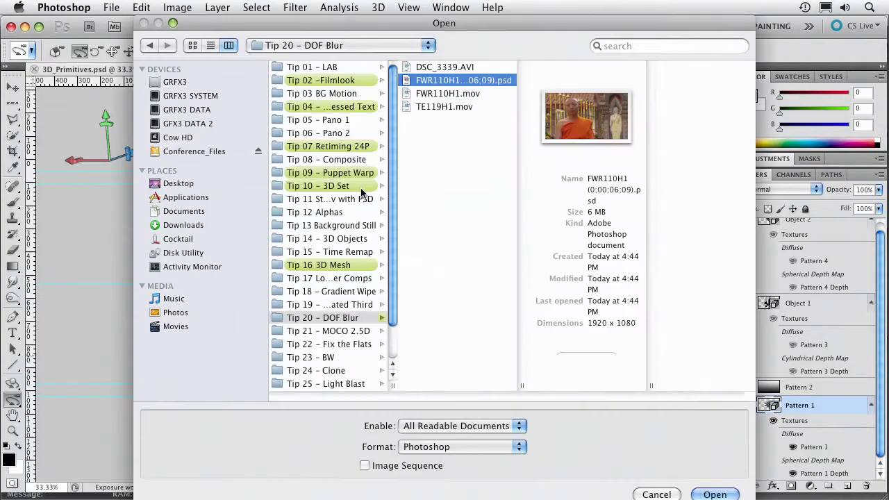
key("Return")
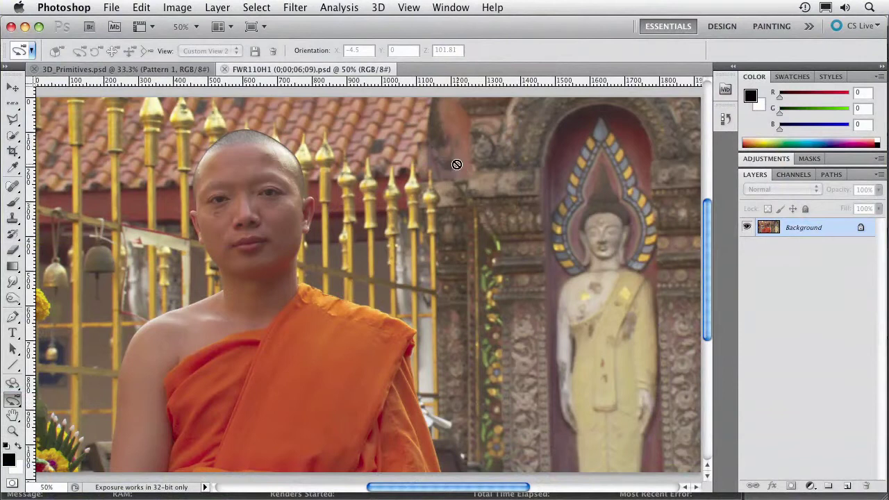
left_click(179, 7)
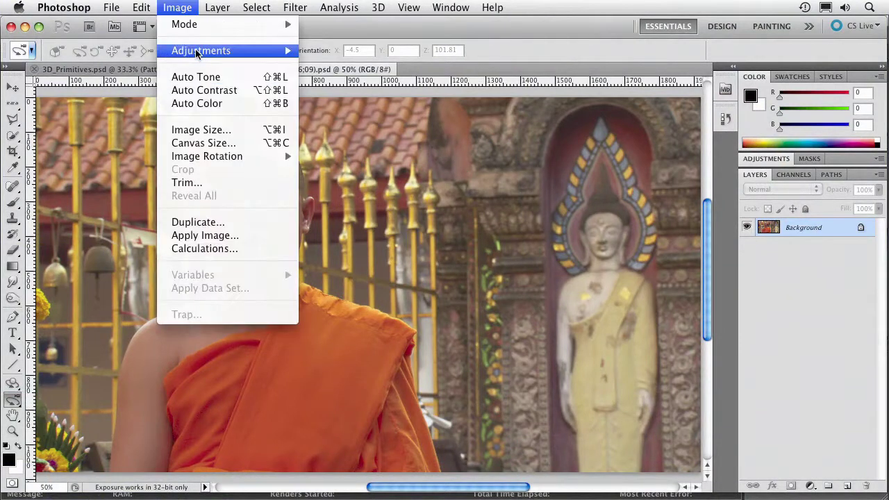
mouse_move(229, 52)
left_click(423, 156)
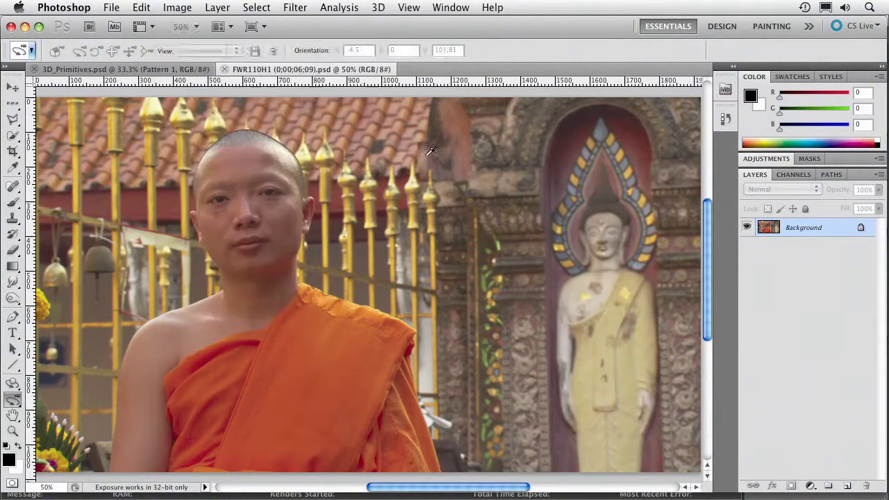
left_click_drag(602, 177, 580, 176)
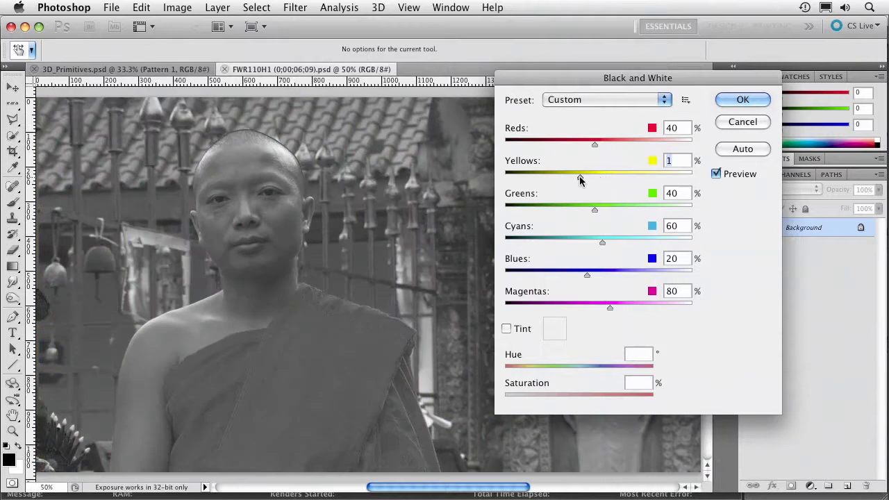
left_click(732, 152)
left_click(738, 123)
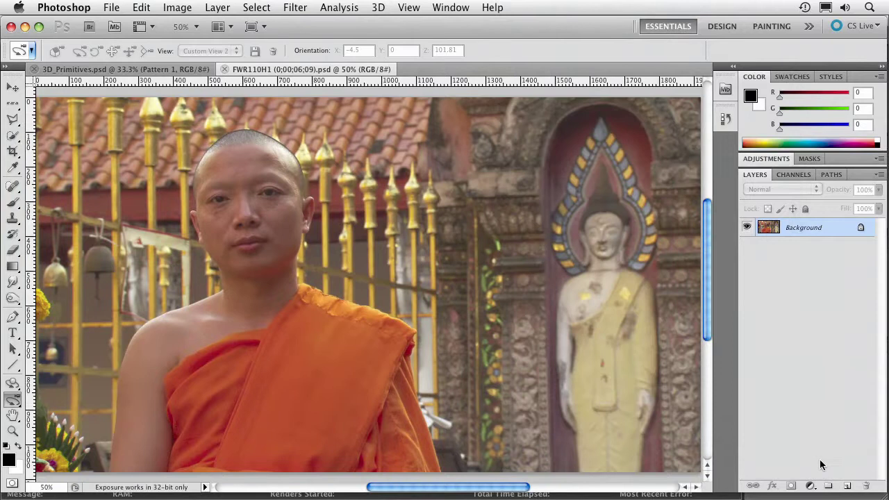
Step: Add a Black & White adjustment layer and brighten the orange robe with on-image adjustment, raising Reds to 168
left_click(810, 486)
left_click(776, 427)
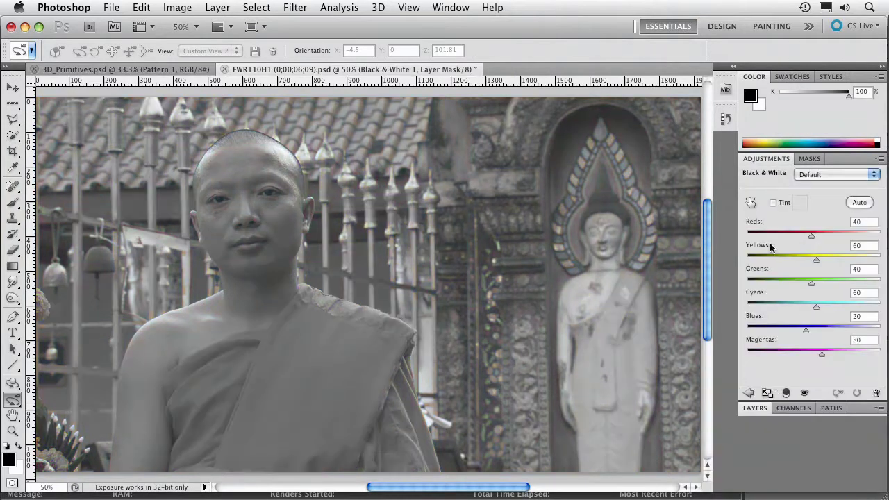
left_click(751, 203)
left_click_drag(253, 291, 324, 307)
scroll(258, 279, "up", 5)
scroll(258, 279, "left", 3)
scroll(325, 307, "down", 5)
scroll(324, 307, "right", 3)
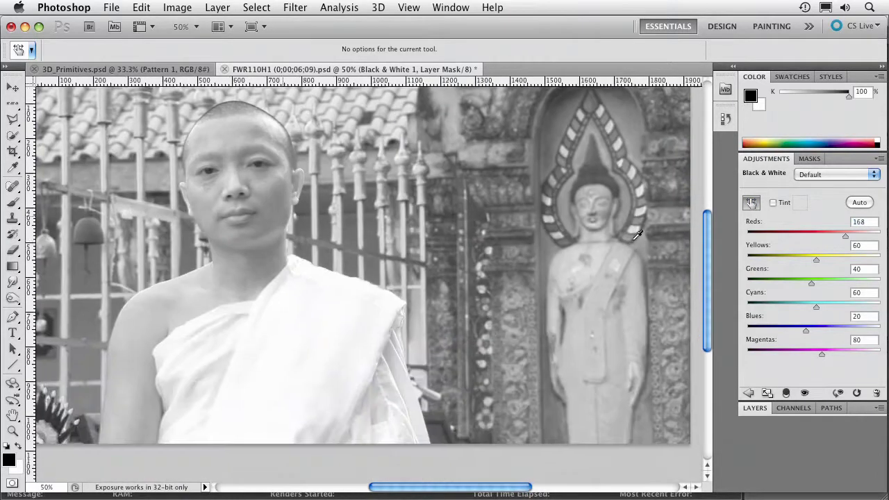
Step: Set the Black & White adjustment's Reds to 87 and Yellows to -35
left_click_drag(539, 229, 461, 243)
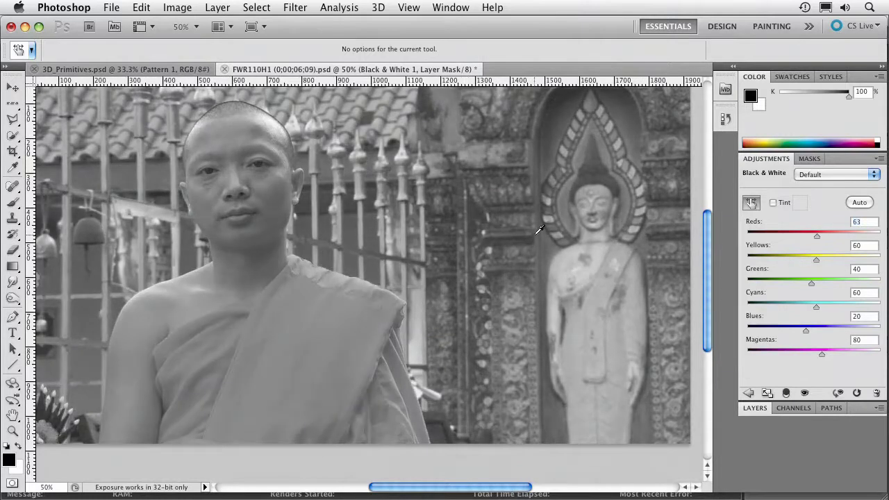
mouse_move(554, 241)
left_mouse_down()
mouse_move(543, 242)
mouse_move(552, 240)
left_mouse_up()
mouse_move(281, 334)
left_mouse_down()
mouse_move(280, 343)
mouse_move(290, 341)
mouse_move(281, 333)
left_mouse_up()
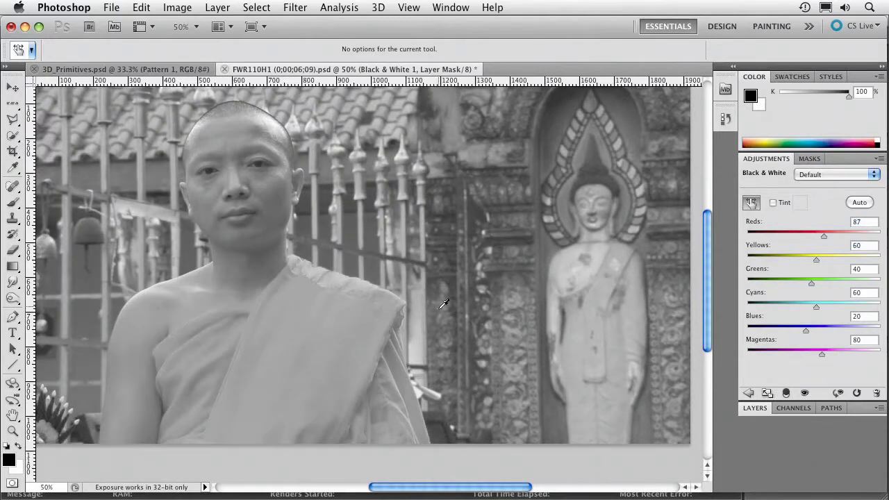
left_click_drag(809, 257, 791, 259)
scroll(826, 234, "up", 3)
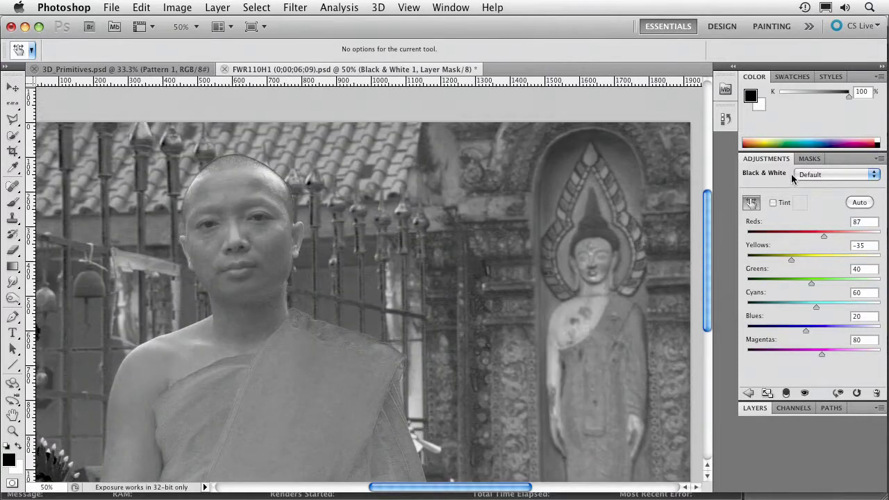
Step: Merge the Black & White adjustment layer with the Background layer
double_click(863, 164)
left_click(822, 253)
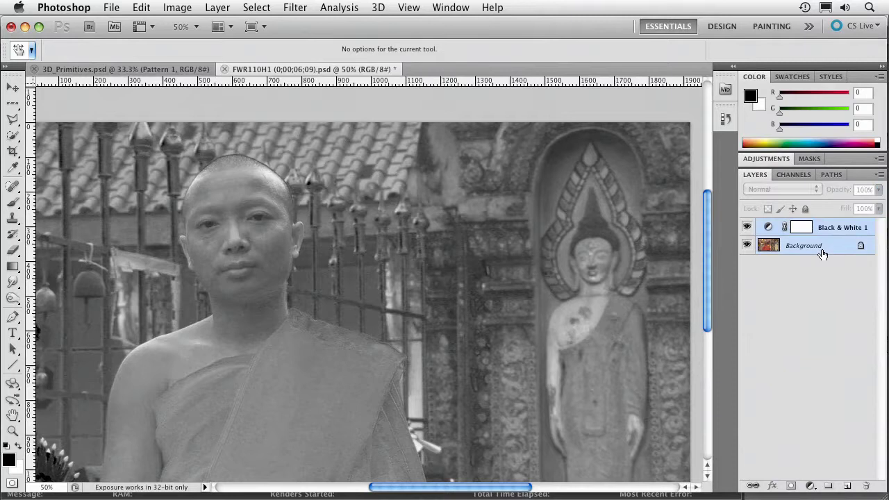
key("super+e")
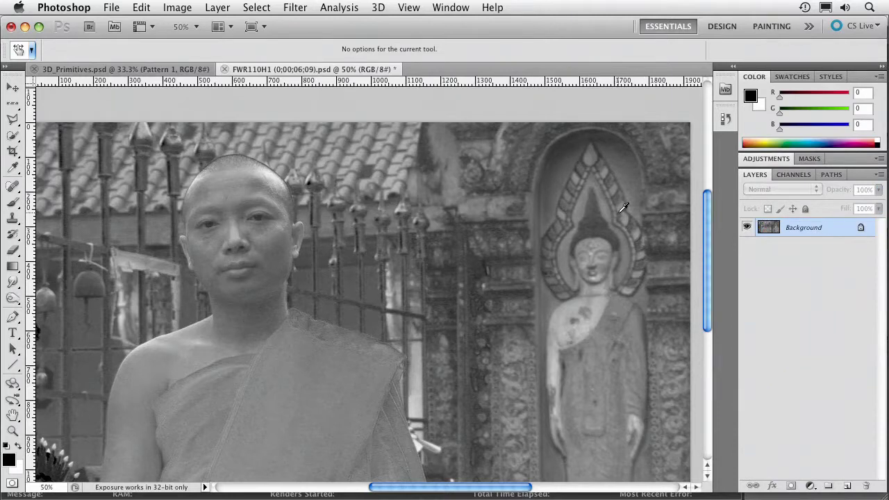
Step: Apply Levels to the merged image with the black input at 47 and the midtones at 1.44
key("super+minus")
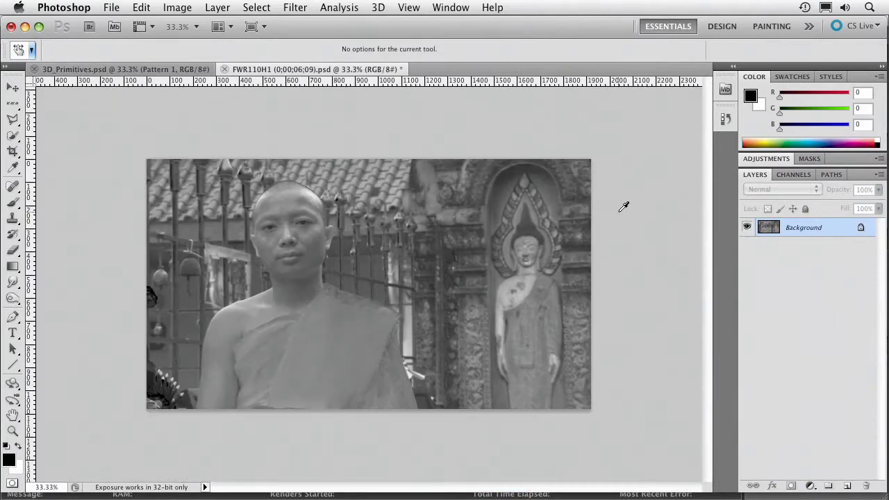
key("super+l")
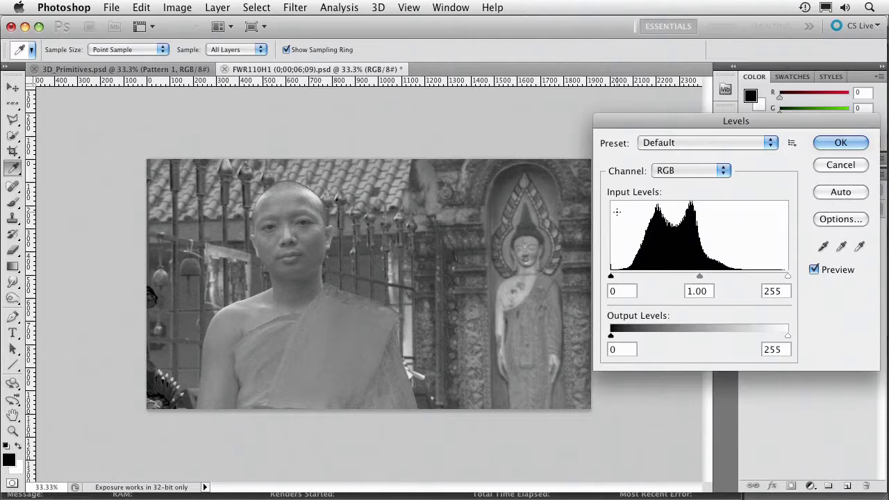
left_click_drag(614, 277, 644, 277)
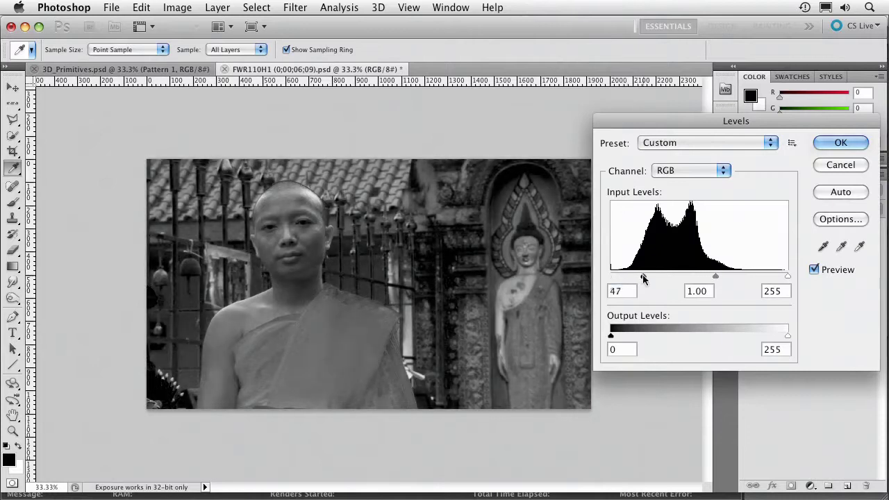
left_click_drag(713, 276, 697, 276)
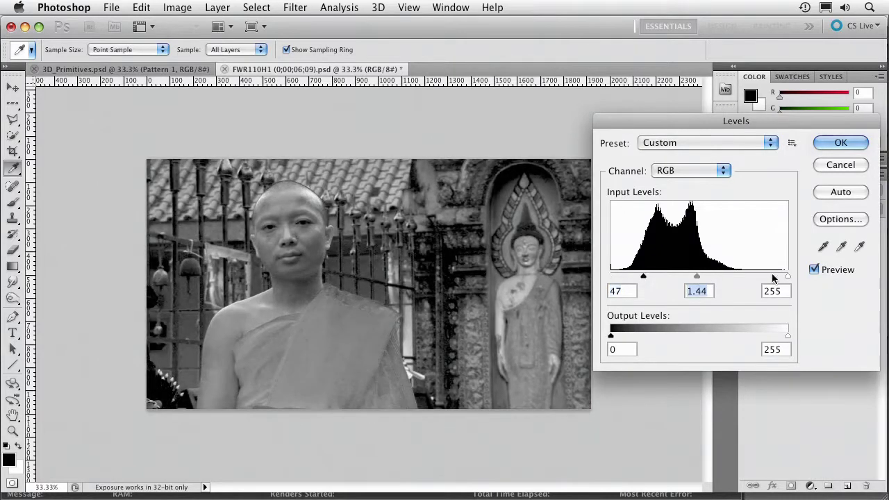
left_click(821, 144)
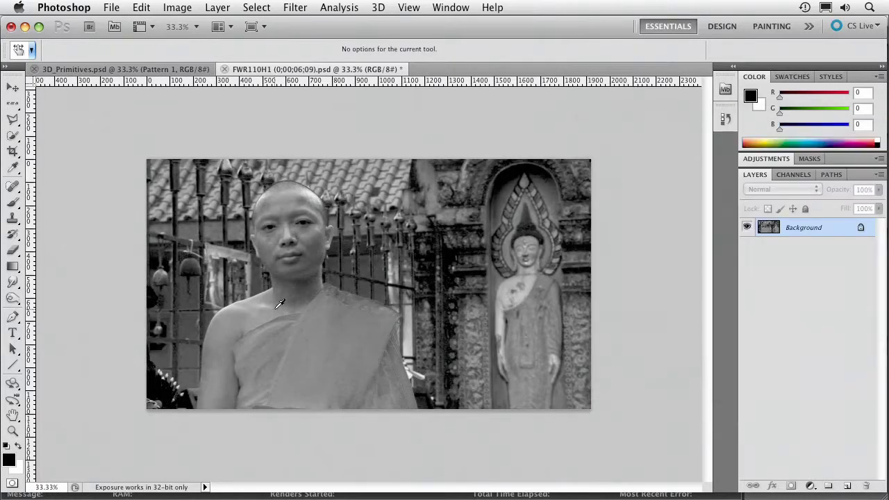
Step: Paint a hard-edged white brush stroke at size 200 over the monk's bare arm
key("b")
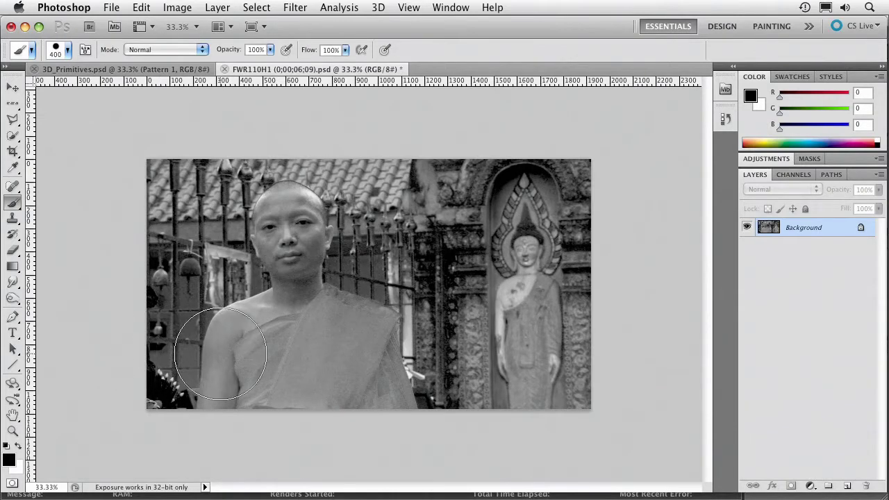
key("x")
key("bracketleft")
key("bracketleft")
key("bracketleft")
key("bracketleft")
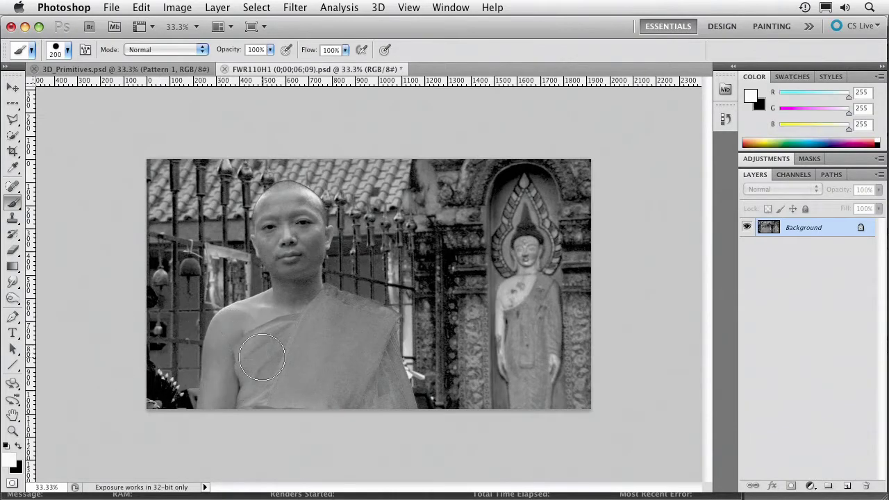
left_click_drag(227, 353, 221, 399)
Step: Soften the size 200 brush and paint the monk's entire figure white
key("bracketright")
key("bracketright")
key("bracketright")
key("bracketright")
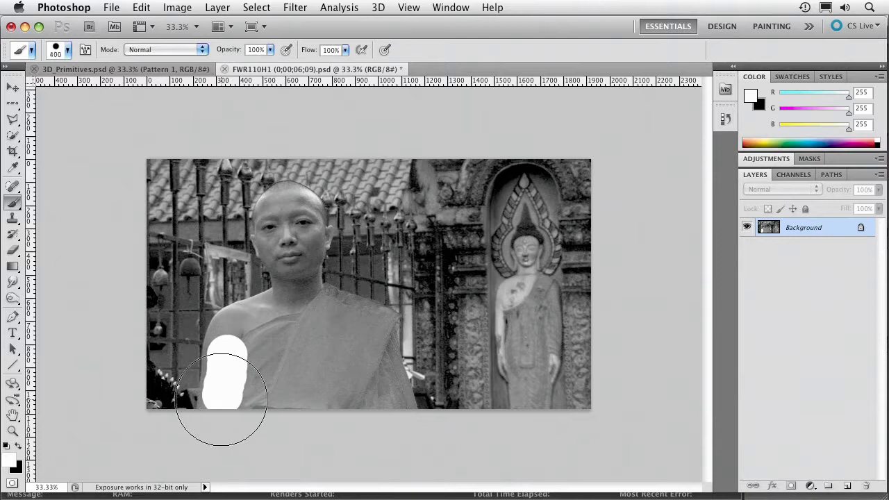
key("bracketleft")
key("bracketleft")
key("bracketleft")
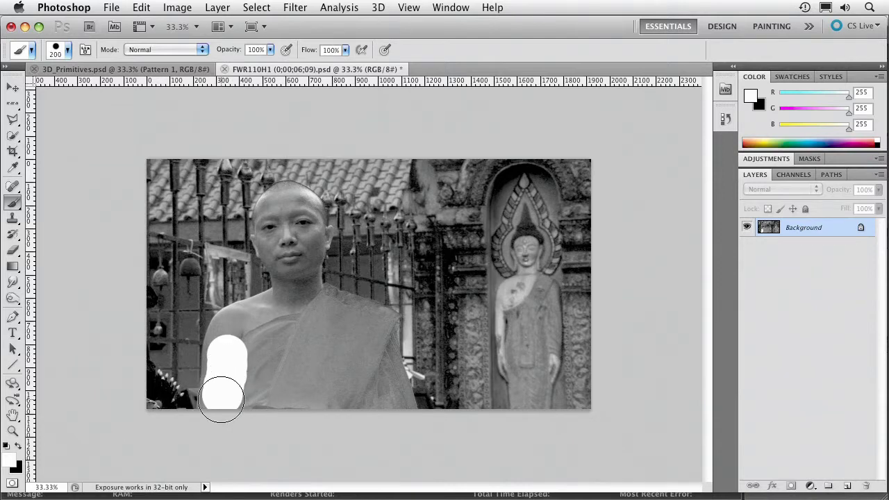
key("shift+bracketleft")
key("shift+bracketleft")
key("shift+bracketleft")
mouse_move(221, 400)
left_mouse_down()
mouse_move(222, 343)
mouse_move(217, 367)
mouse_move(240, 327)
mouse_move(221, 338)
mouse_move(231, 322)
mouse_move(285, 306)
mouse_move(282, 266)
mouse_move(264, 234)
mouse_move(267, 207)
mouse_move(302, 203)
mouse_move(311, 244)
mouse_move(311, 276)
mouse_move(301, 234)
mouse_move(296, 255)
mouse_move(304, 302)
mouse_move(266, 374)
mouse_move(281, 337)
mouse_move(244, 372)
mouse_move(249, 358)
mouse_move(307, 398)
mouse_move(232, 398)
mouse_move(275, 394)
mouse_move(267, 335)
mouse_move(300, 347)
mouse_move(325, 304)
mouse_move(323, 313)
mouse_move(321, 296)
mouse_move(383, 317)
mouse_move(401, 418)
mouse_move(353, 337)
mouse_move(329, 366)
mouse_move(361, 387)
mouse_move(317, 344)
mouse_move(340, 358)
mouse_move(358, 403)
mouse_move(359, 354)
mouse_move(382, 349)
mouse_move(367, 370)
mouse_move(333, 322)
mouse_move(314, 315)
mouse_move(290, 197)
mouse_move(314, 218)
mouse_move(312, 238)
mouse_move(296, 285)
mouse_move(258, 341)
mouse_move(361, 390)
left_mouse_up()
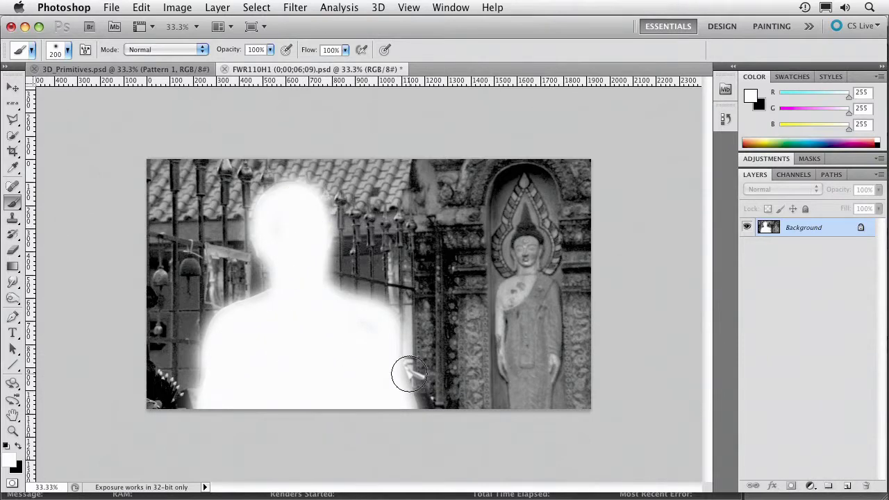
Step: Select the white silhouette with the Quick Selection tool
key("w")
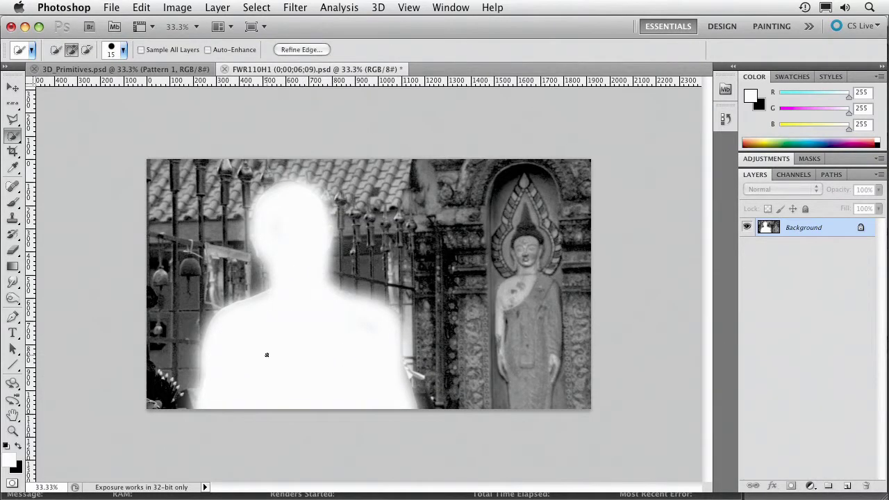
key("super+d")
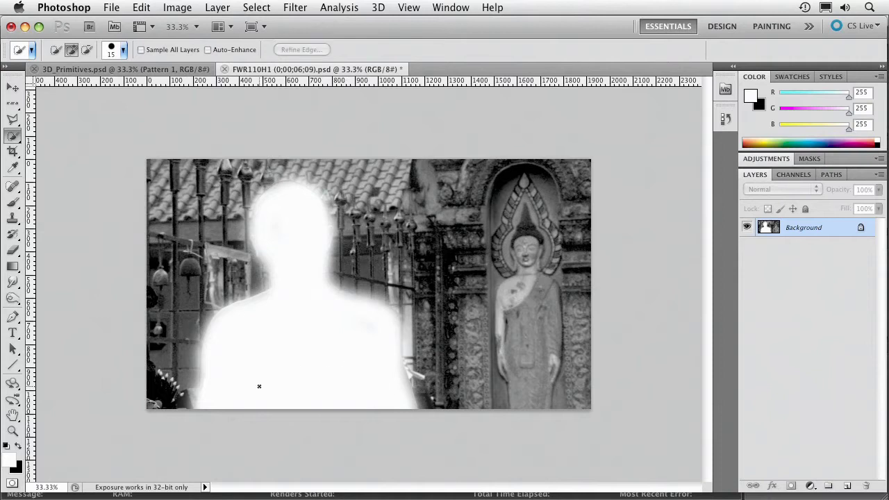
left_click_drag(282, 306, 274, 254)
key("shift+w")
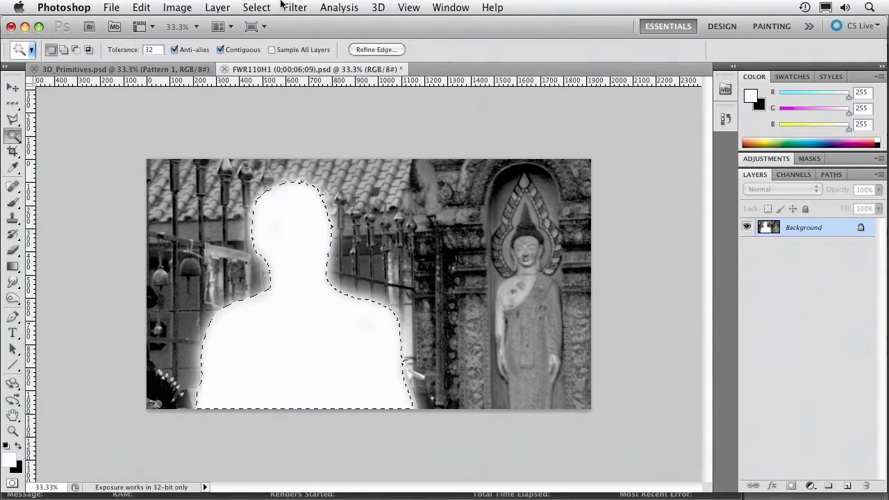
Step: Expand the silhouette selection by 5 pixels
left_click(256, 7)
mouse_move(361, 182)
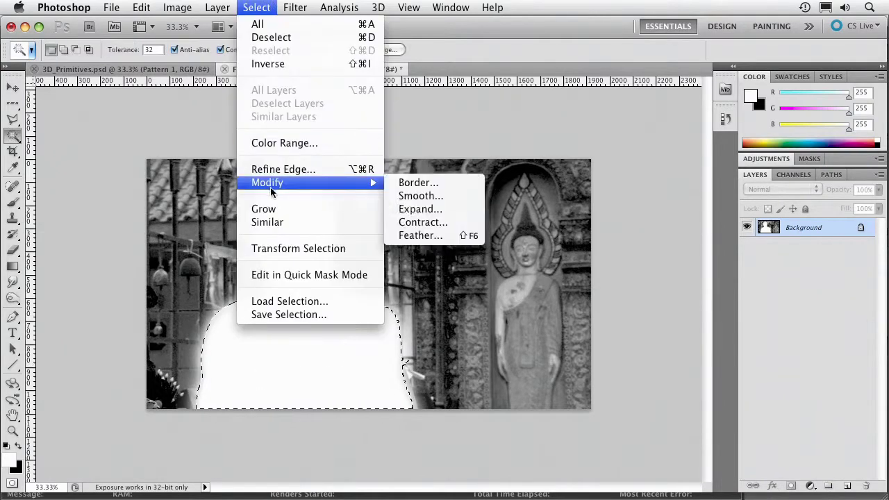
left_click(447, 213)
type("5")
key("Return")
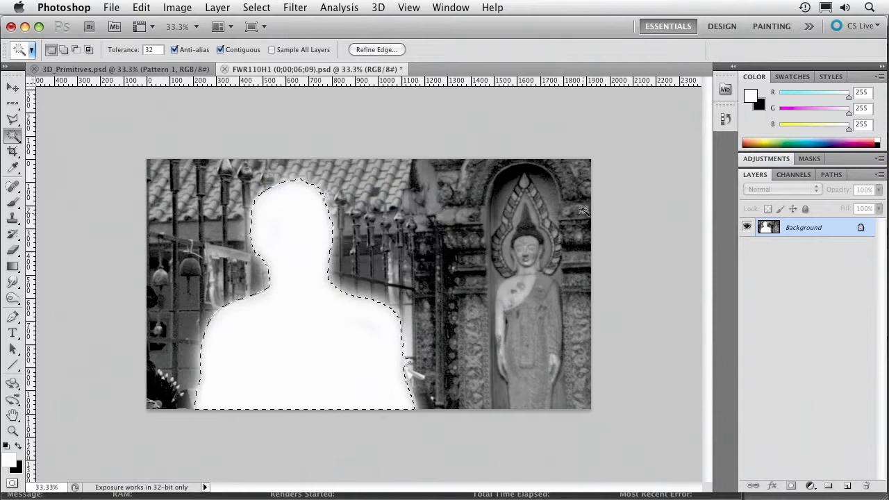
Step: Fill the silhouette selection with white on a new layer, deselect, and check the shape with Background temporarily hidden
left_click(847, 485)
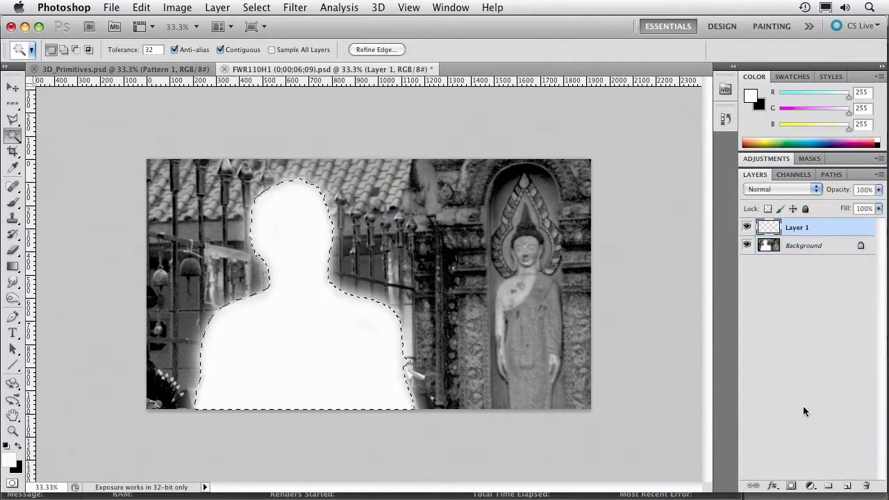
key("super+d")
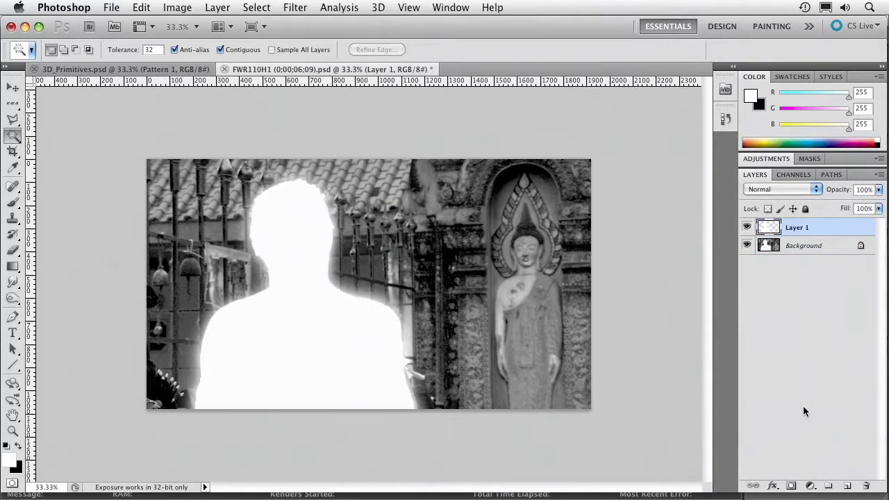
left_click(746, 246)
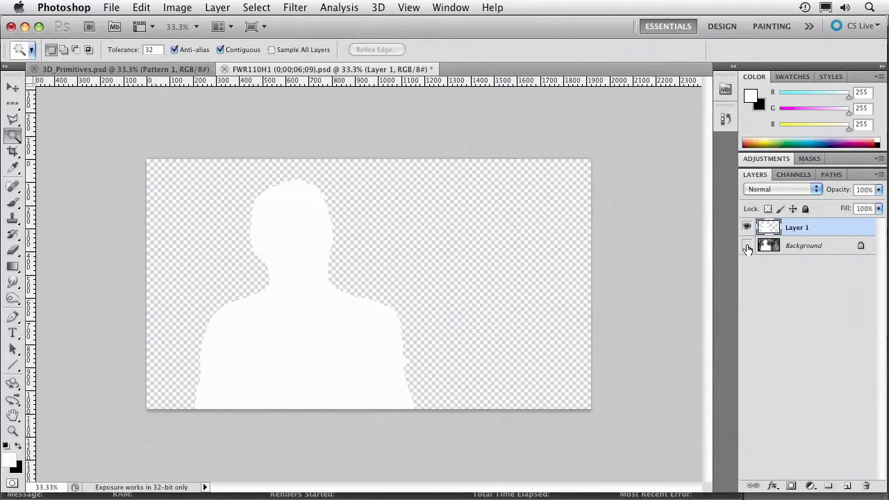
left_click(747, 246)
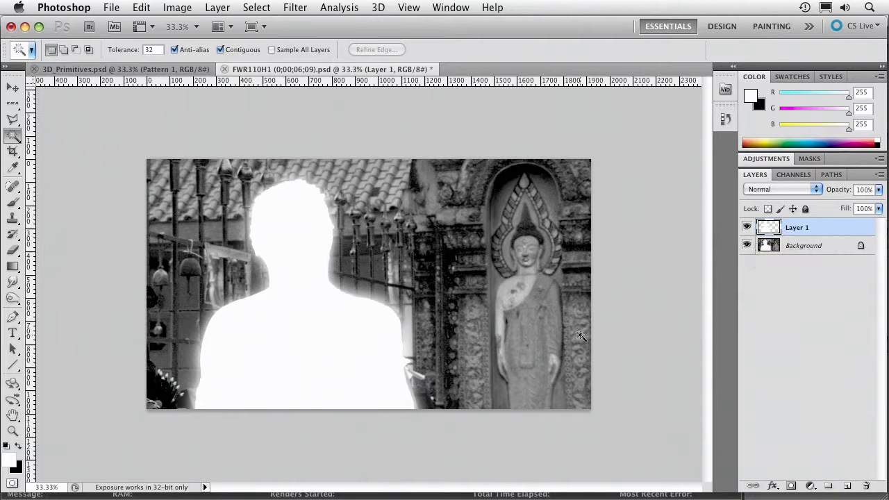
Step: Hide Layer 1, fill a rectangular selection over the Background's statue area with black, and deselect
key("m")
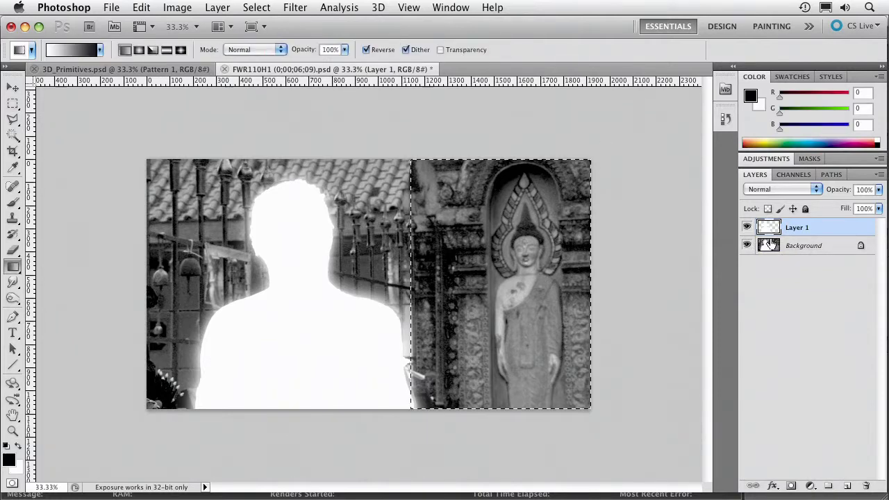
left_click(747, 227)
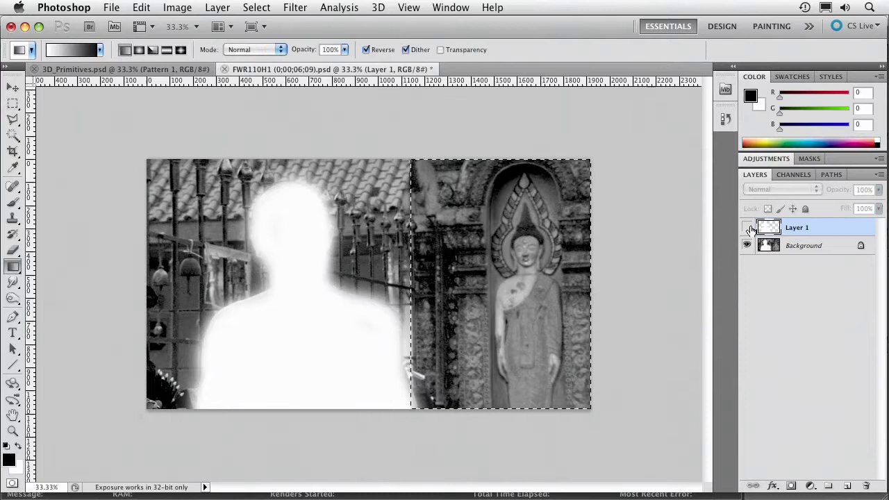
left_click(788, 247)
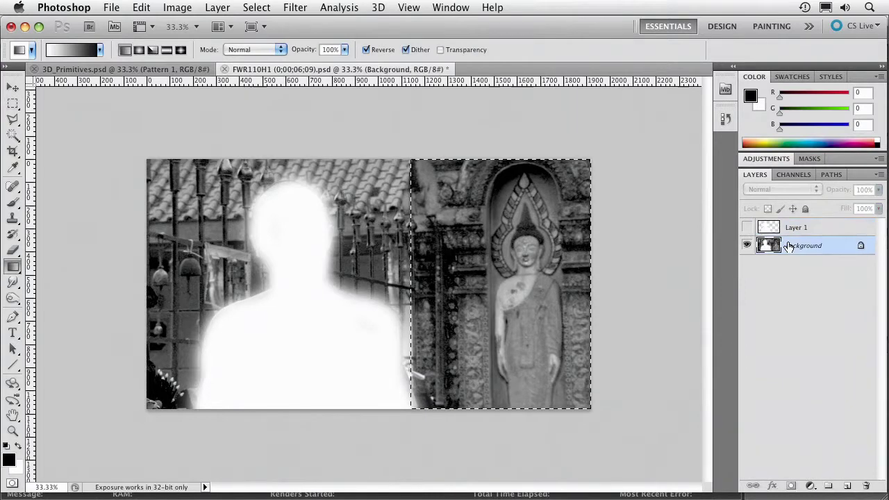
key("alt+BackSpace")
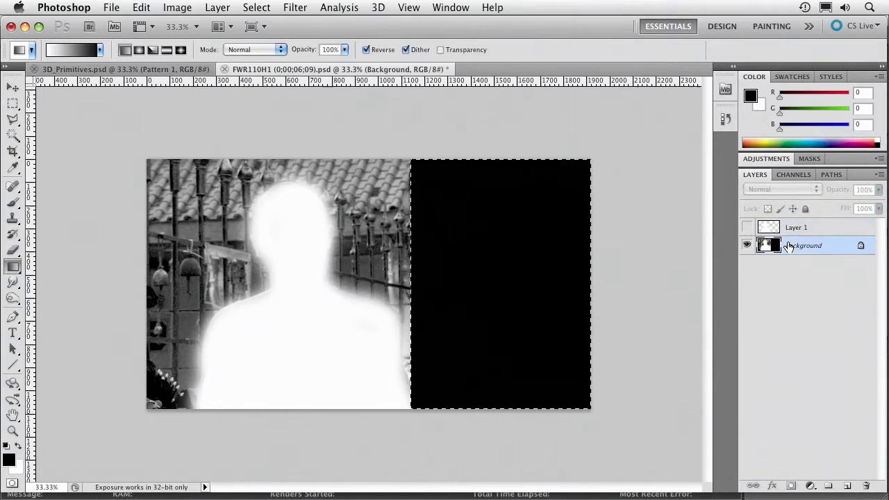
key("super+d")
Step: Cover Background with a slanted white-to-black gradient, and use Levels to lower its output white to 202 and slightly darken the midtones
left_click_drag(148, 234, 456, 297)
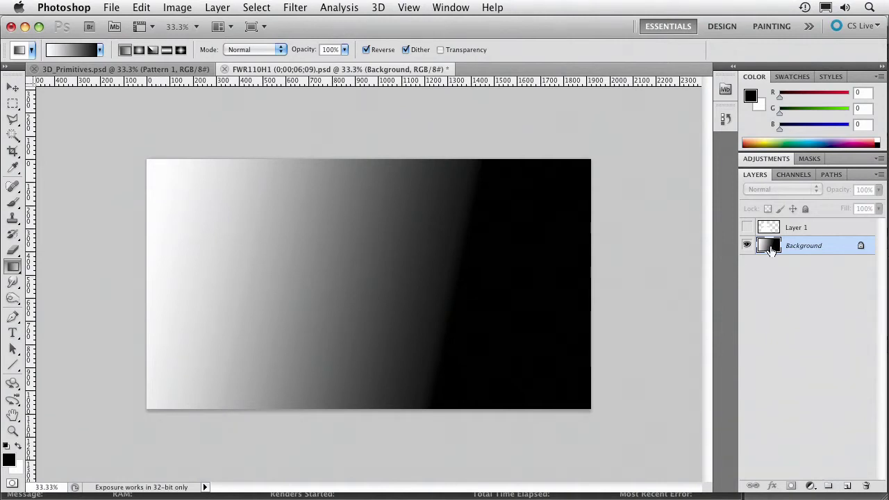
key("super+l")
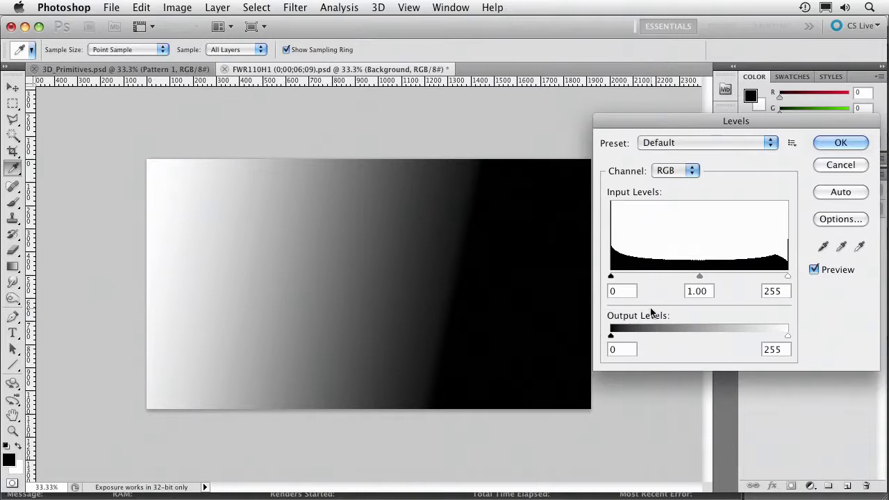
left_click_drag(786, 337, 750, 338)
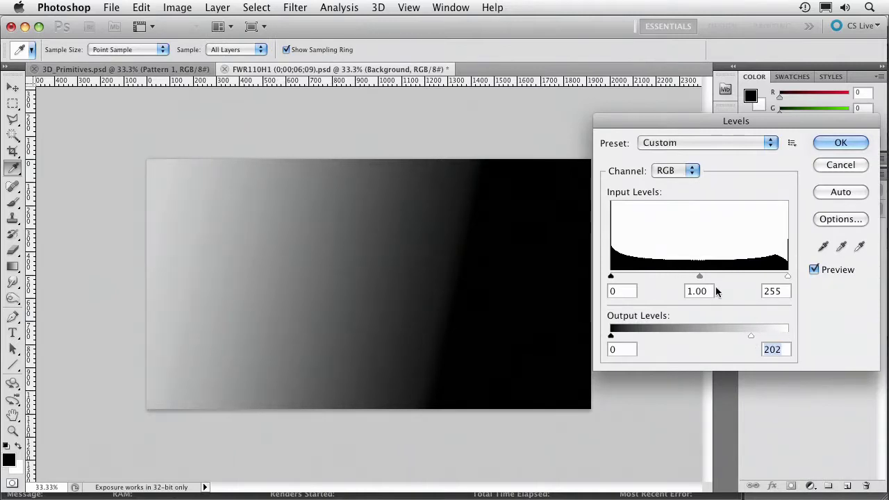
mouse_move(701, 277)
left_mouse_down()
mouse_move(673, 277)
mouse_move(704, 279)
left_mouse_up()
left_click(840, 143)
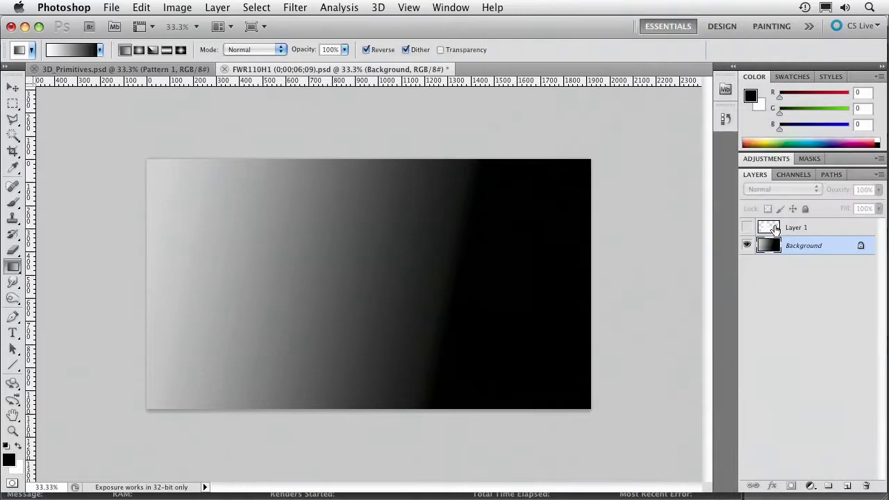
Step: Show Layer 1 again and soften its silhouette with a Gaussian Blur of 38.6 pixels radius
left_click(747, 228)
left_click(786, 229)
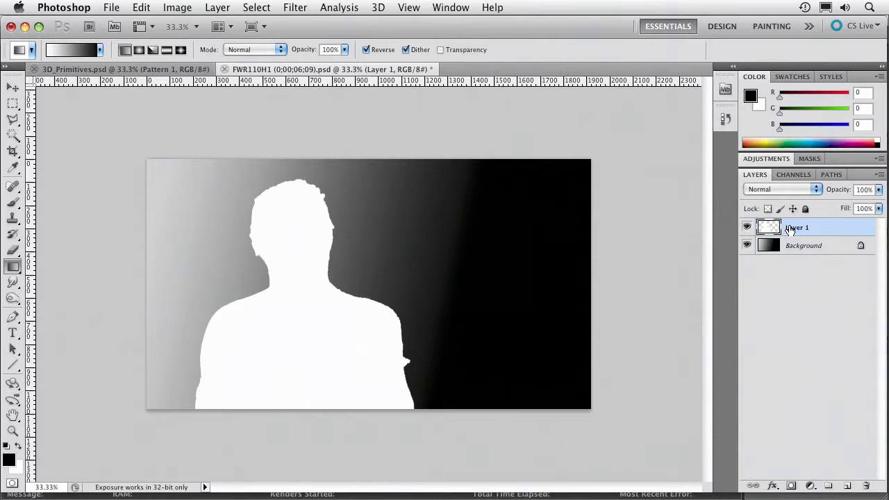
left_click(295, 7)
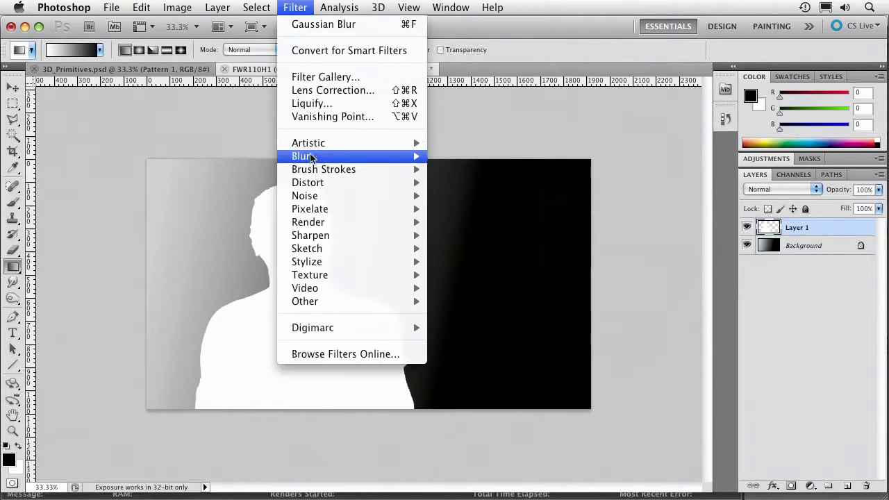
mouse_move(410, 157)
left_click(467, 210)
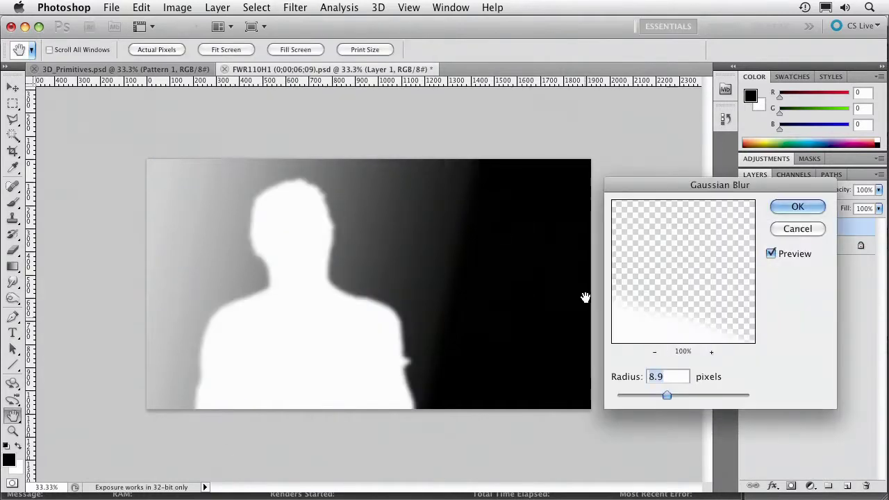
left_click(691, 395)
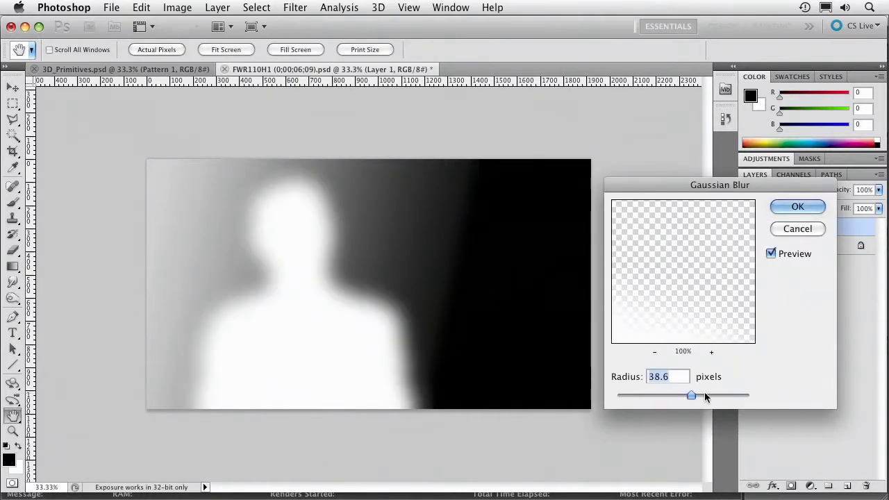
left_click(797, 207)
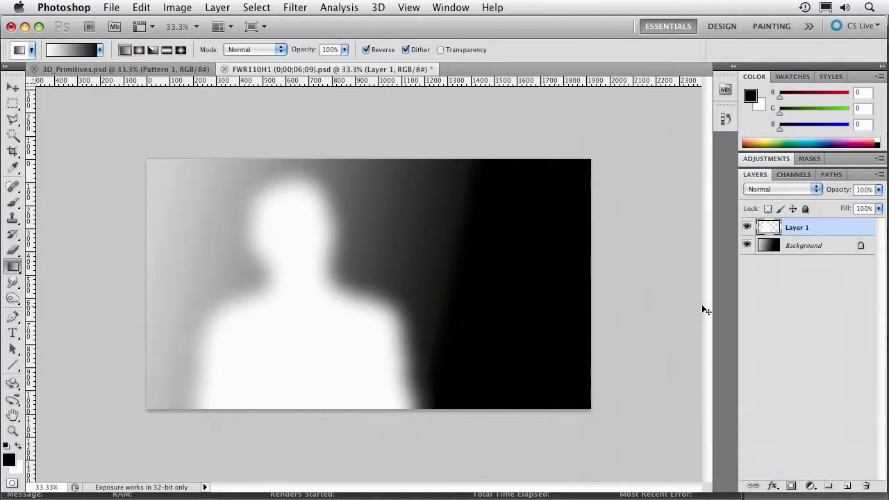
Step: Scale the blurred silhouette on Layer 1 up proportionally to about 103%
key("ctrl+t")
left_click_drag(438, 159, 445, 165)
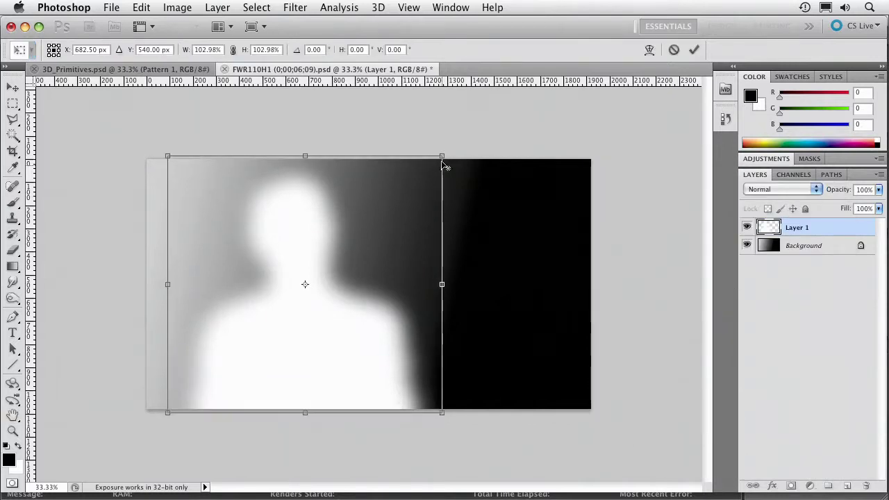
key("Return")
key("g")
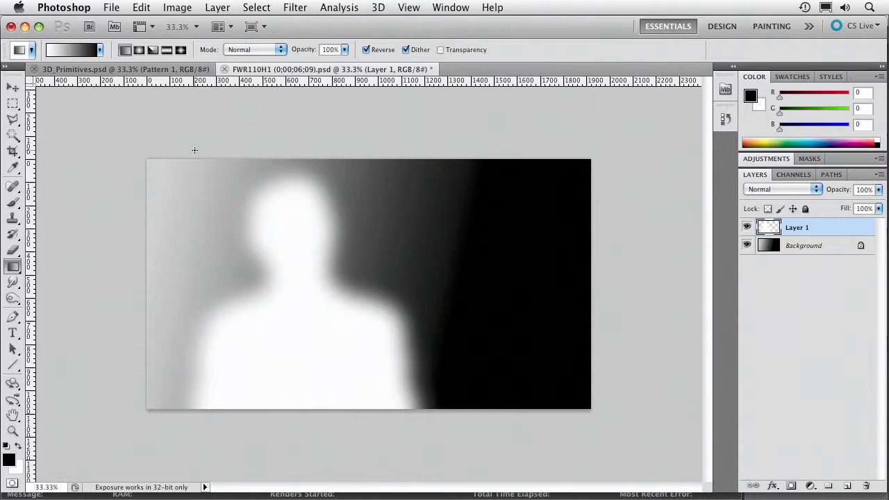
Step: Save the depth map as Map.psd in the Tip 20 - DOF Blur folder with Maximize Compatibility on
key("ctrl+shift+s")
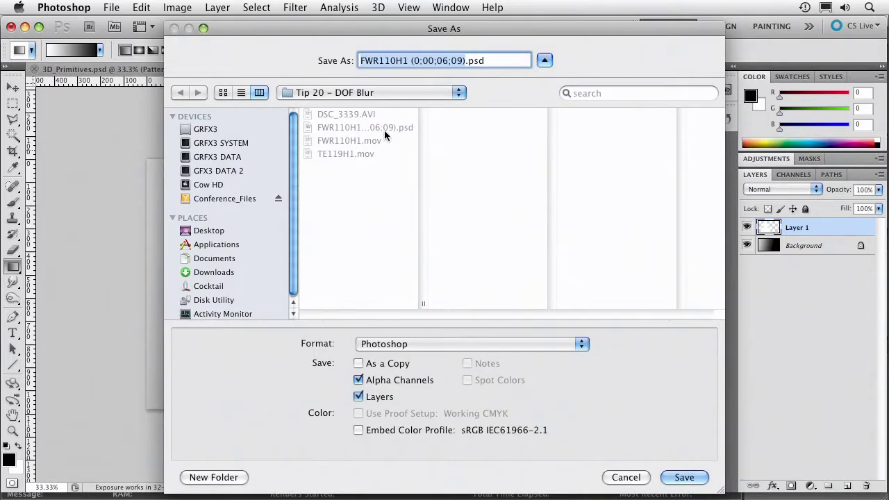
type("Map")
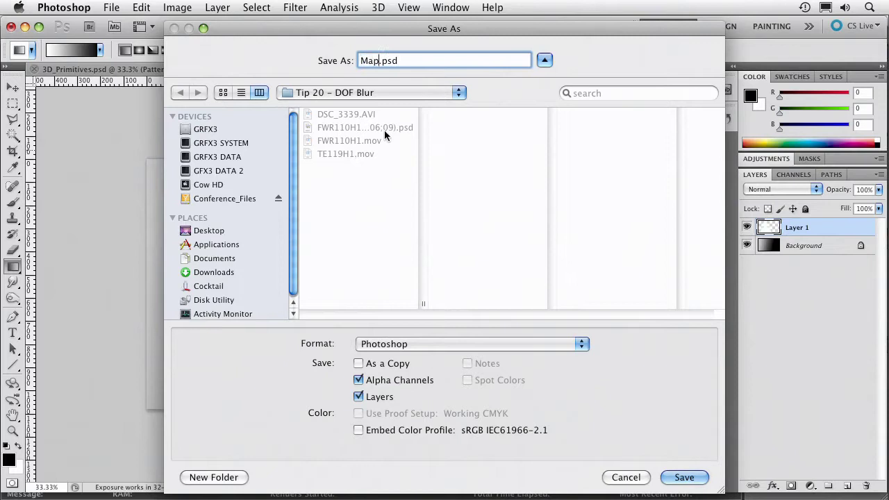
key("Return")
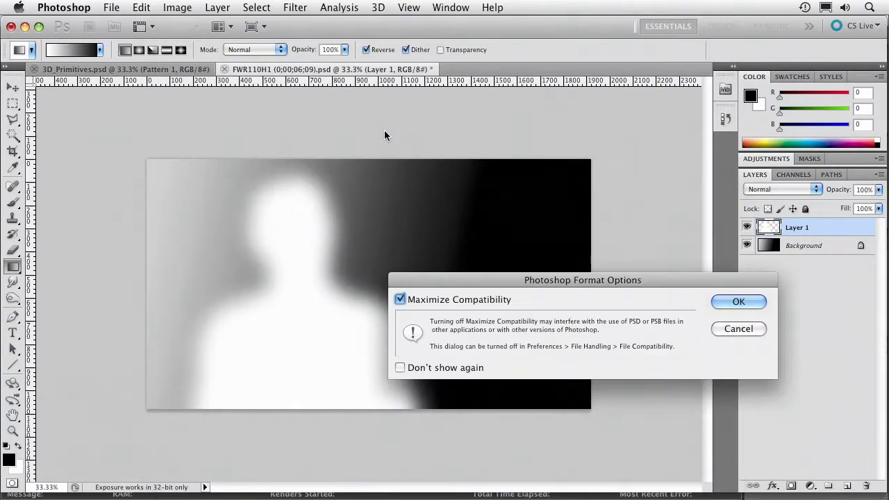
key("Return")
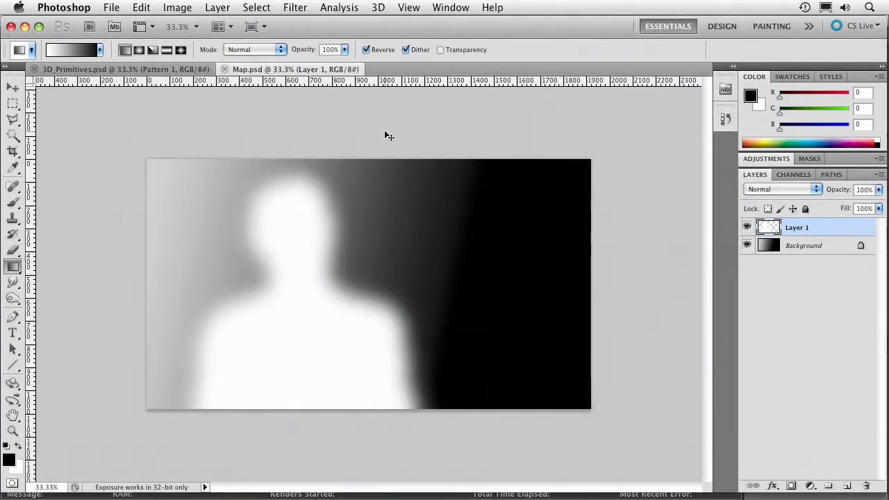
Step: Close Map.psd and 3D_Primitives.psd, and switch to After Effects
key("super+w")
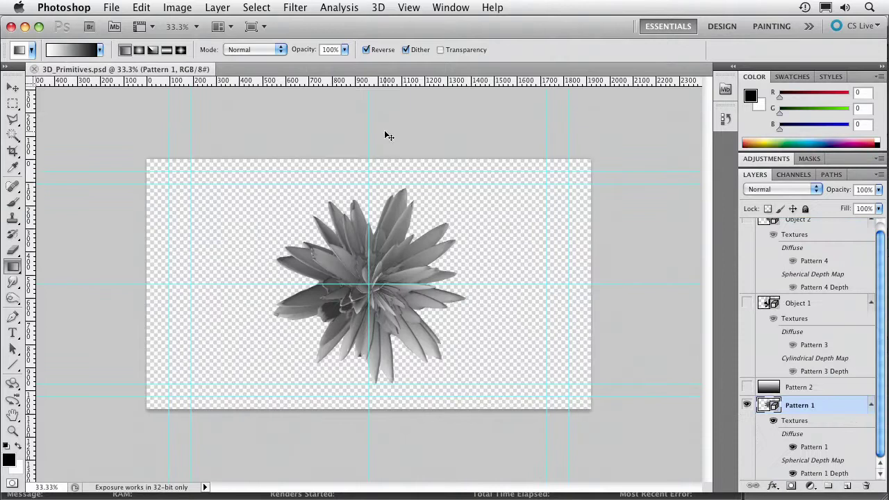
key("super+w")
key("super+Tab")
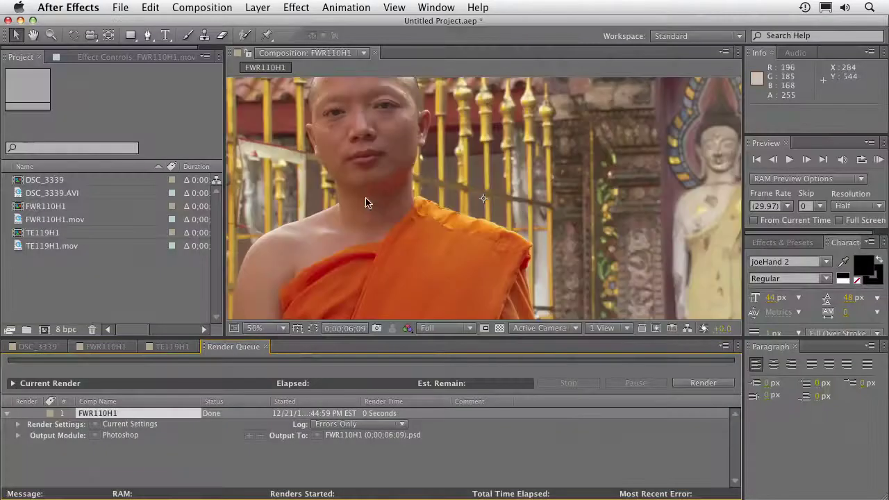
Step: Import Map.psd into the project as footage with merged layers
left_click(98, 274)
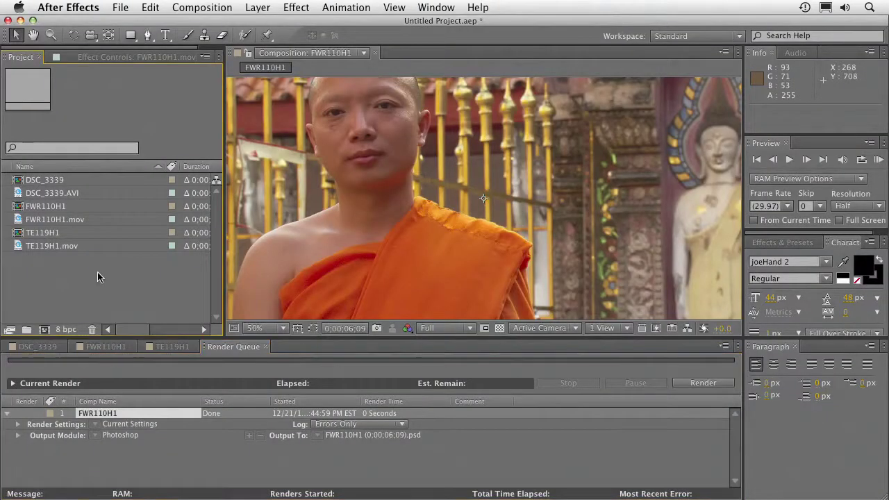
double_click(98, 272)
left_click(236, 108)
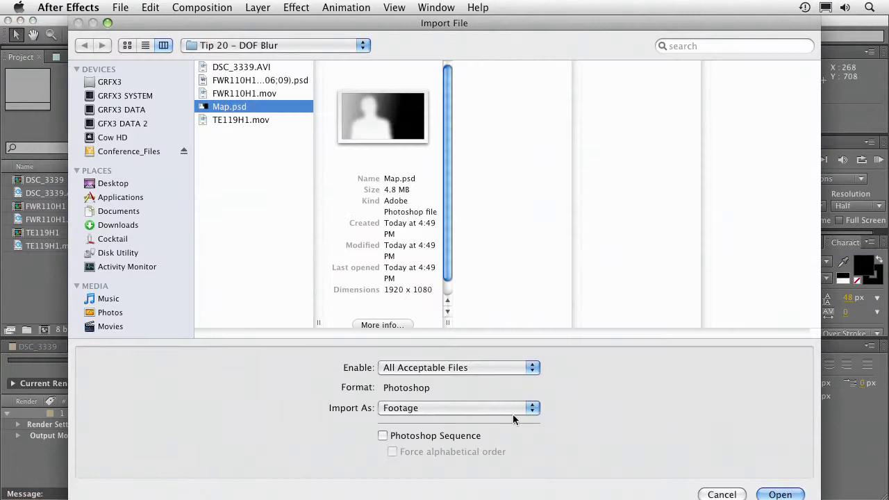
left_click(780, 495)
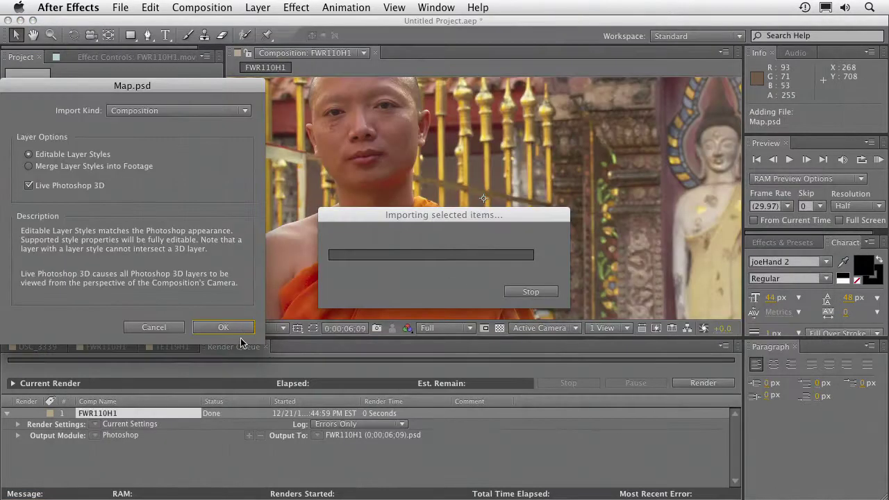
left_click(151, 111)
left_click(150, 122)
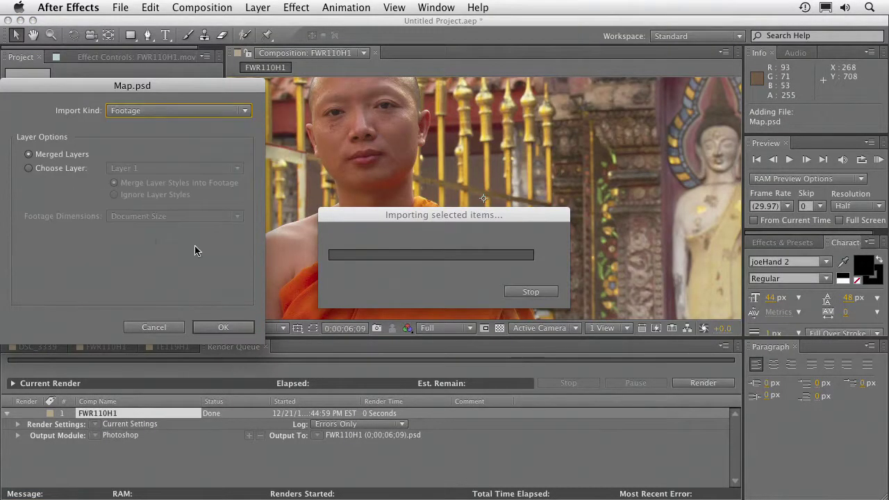
left_click(248, 325)
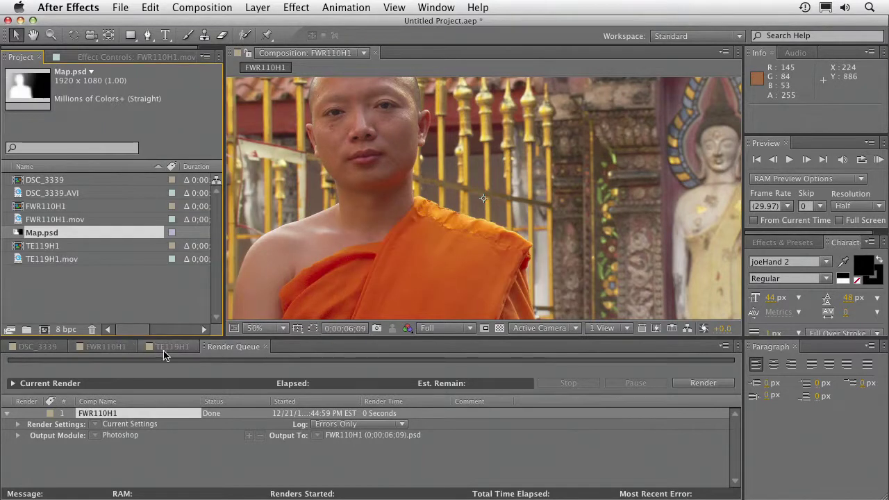
Step: Place Map.psd above FWR110H1.mov in the FWR110H1 composition, with the whole frame in view
left_click(127, 351)
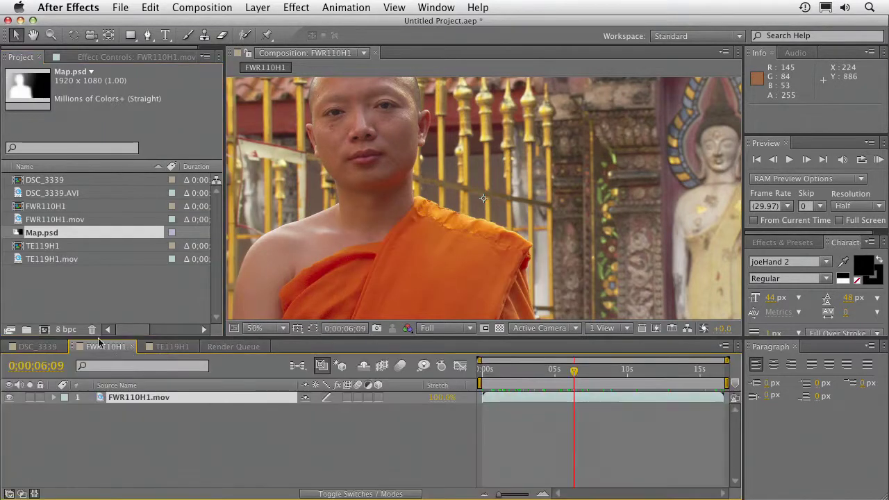
left_click_drag(27, 239, 34, 398)
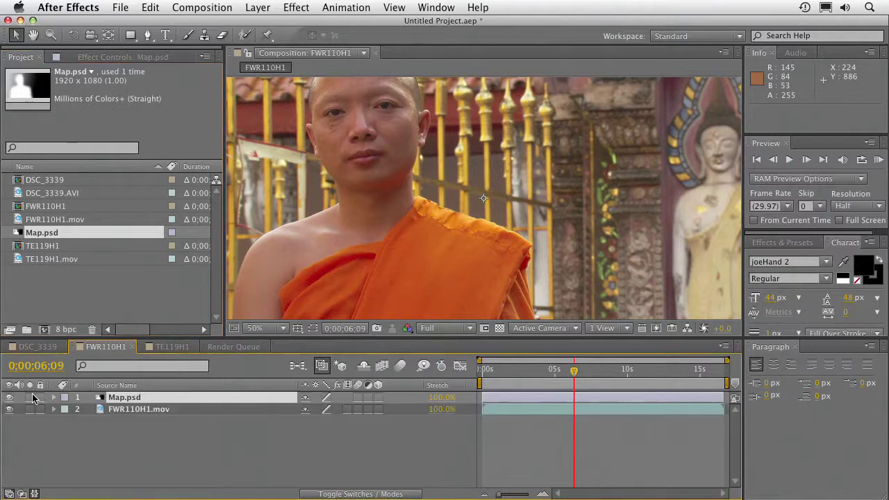
key("comma")
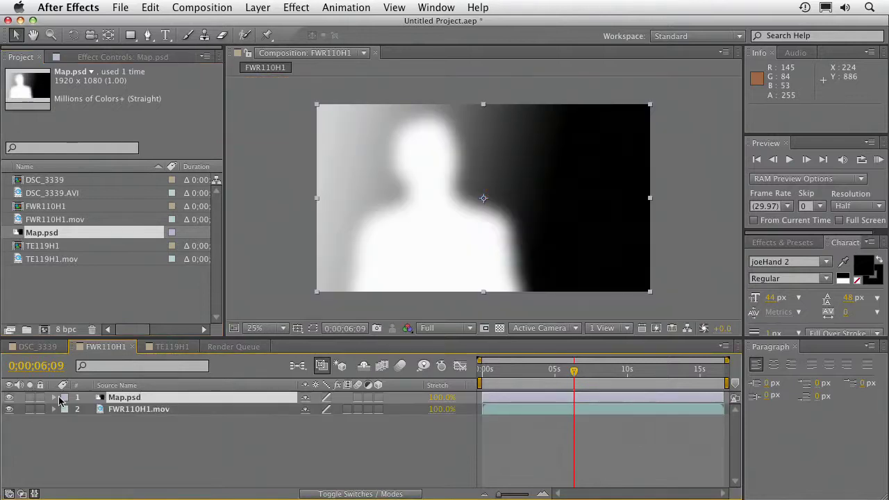
Step: Compare the depth map with the footage beneath by switching Map.psd's visibility off and on
left_click(8, 397)
left_click(9, 397)
left_click(8, 398)
left_click(8, 398)
left_click(8, 397)
left_click(8, 397)
Step: Go to the start of the composition and apply the Lens Blur effect to FWR110H1.mov
left_click_drag(546, 378, 456, 378)
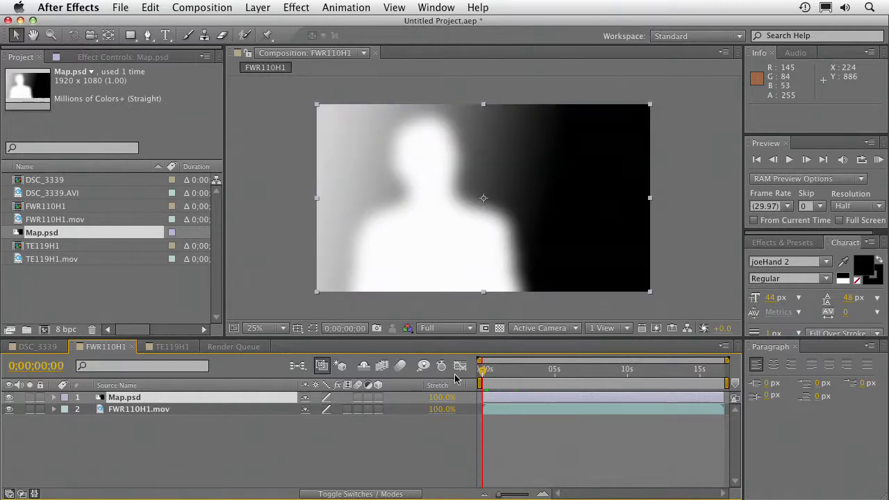
left_click(154, 410)
left_click(300, 7)
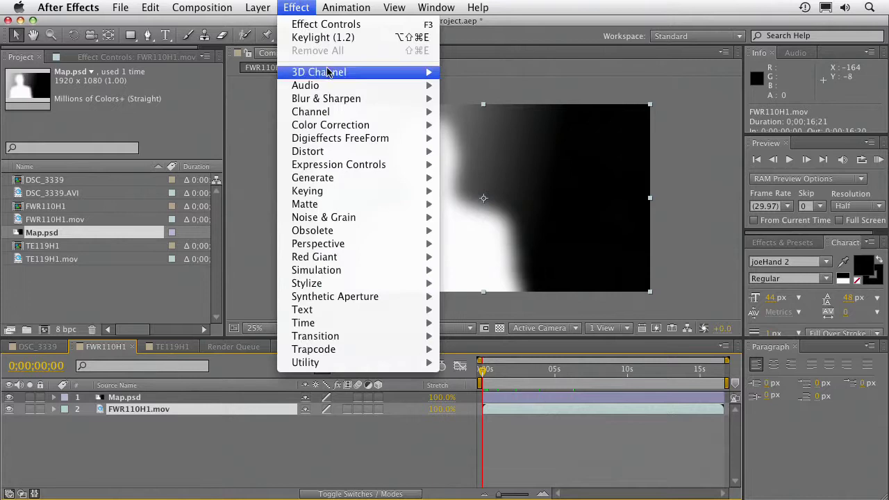
mouse_move(330, 100)
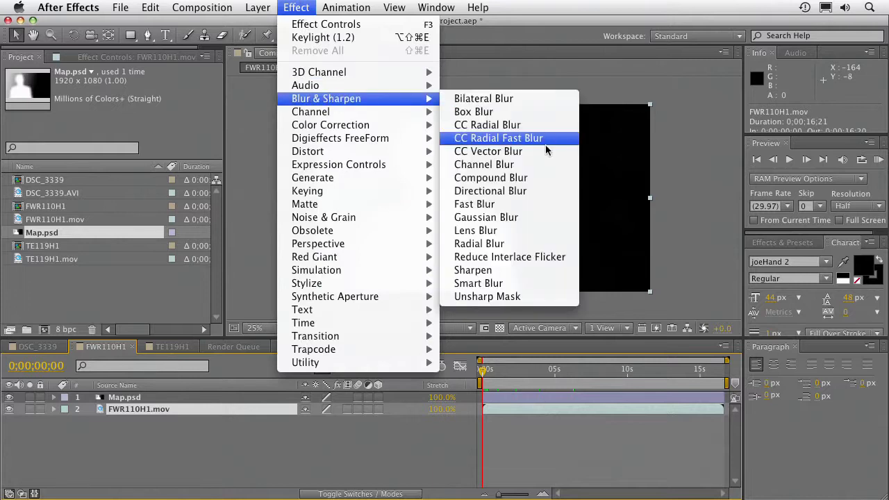
left_click(543, 232)
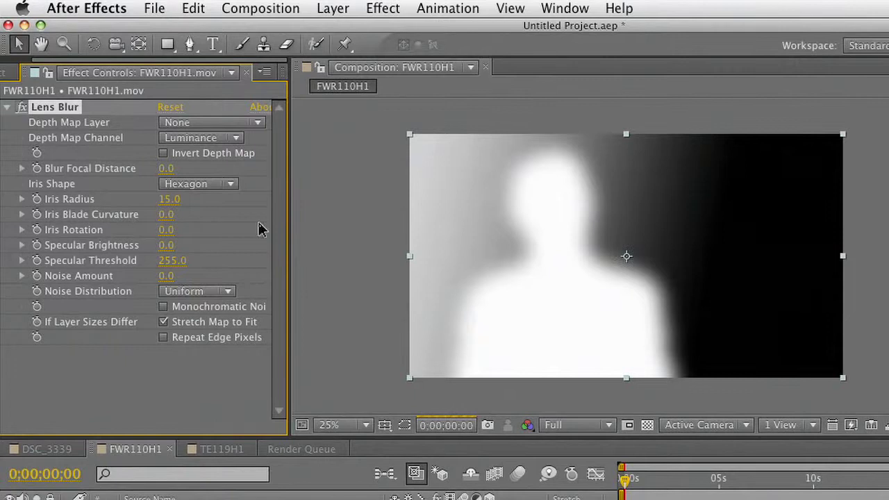
Step: Set the Lens Blur's Depth Map Layer to Map.psd
key("comma")
key("comma")
left_click(202, 126)
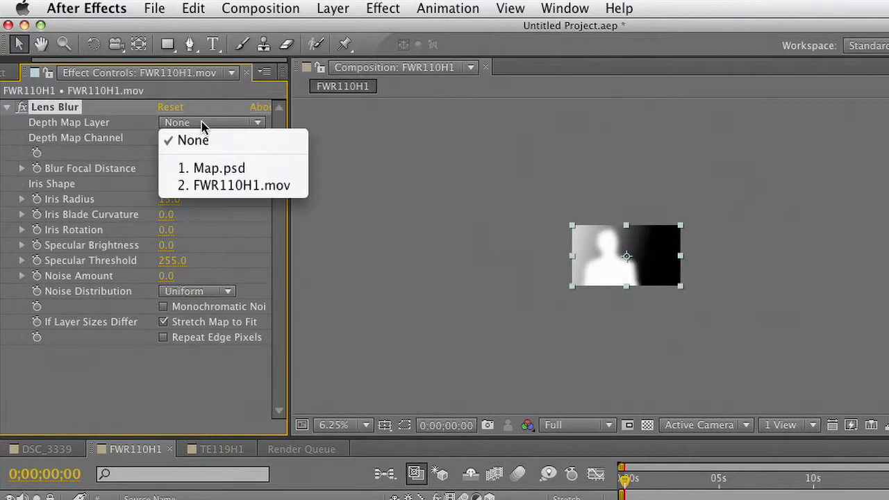
left_click(218, 172)
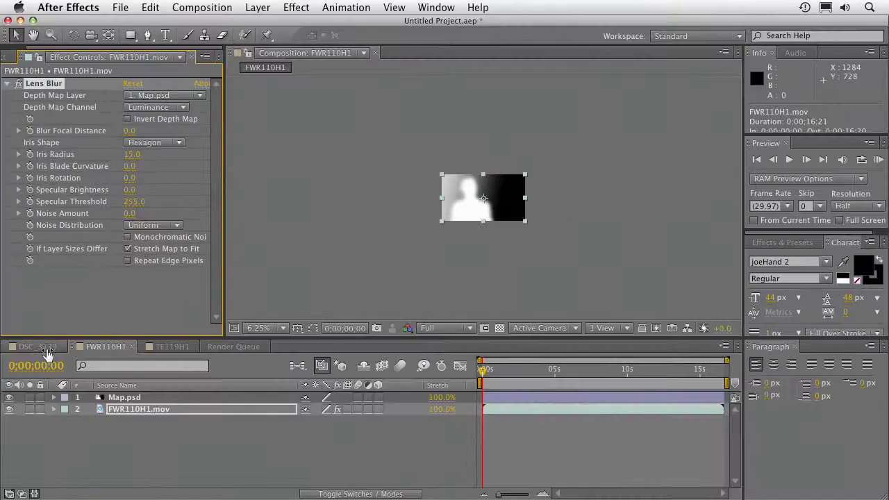
Step: Hide the Map.psd layer so that the blurred FWR110H1.mov footage shows in the composition
left_click(9, 398)
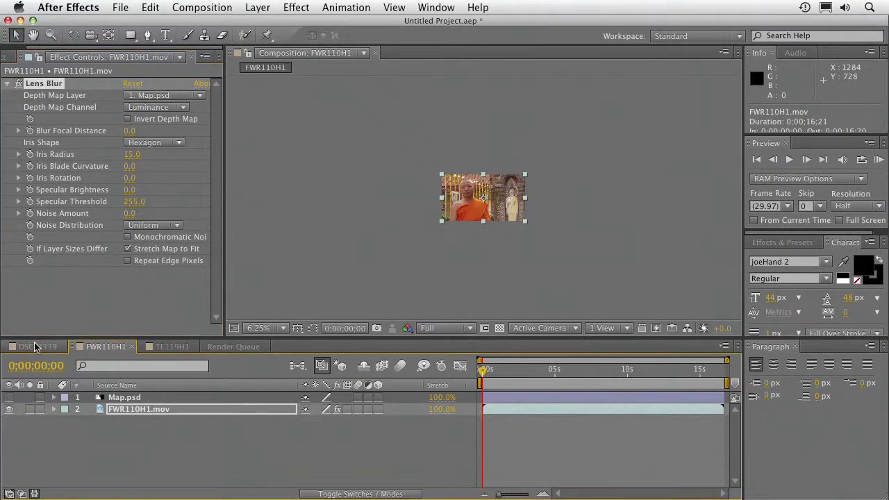
scroll(299, 270, "up", 3)
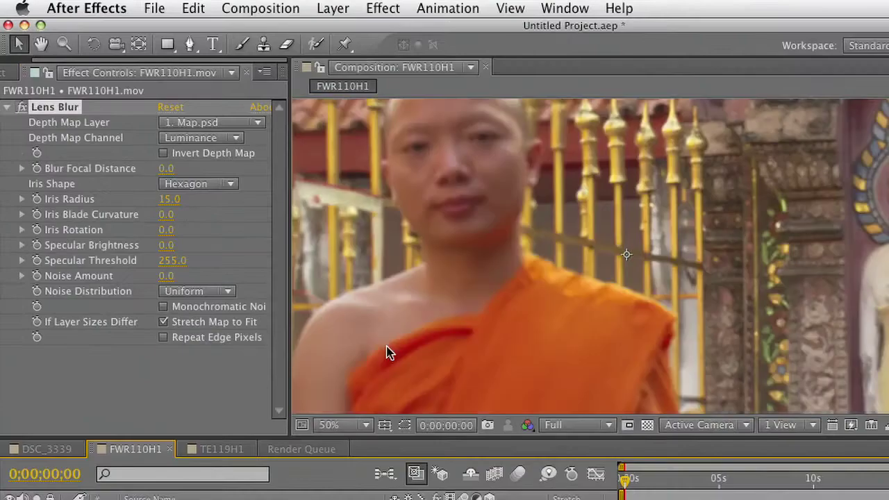
scroll(649, 338, "down", 1)
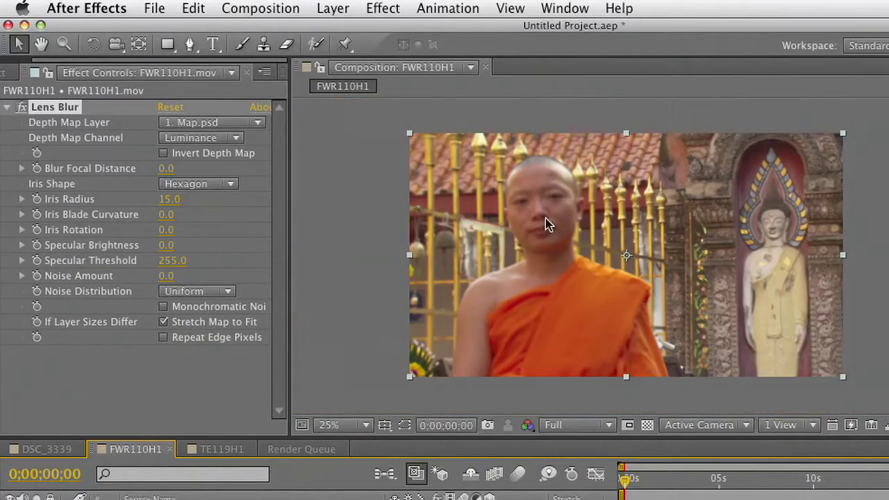
Step: Invert the Lens Blur's depth map and set its Iris Radius to 19 and Blur Focal Distance to 63.8
left_click(216, 154)
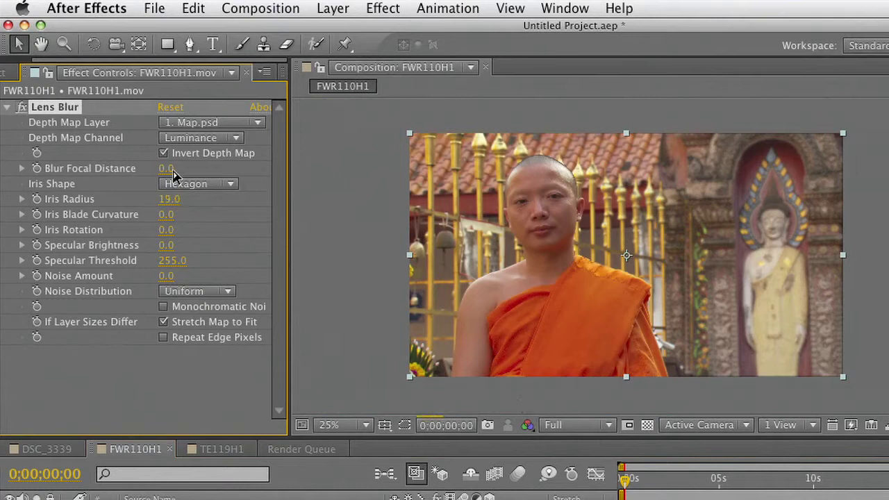
left_click_drag(168, 168, 190, 168)
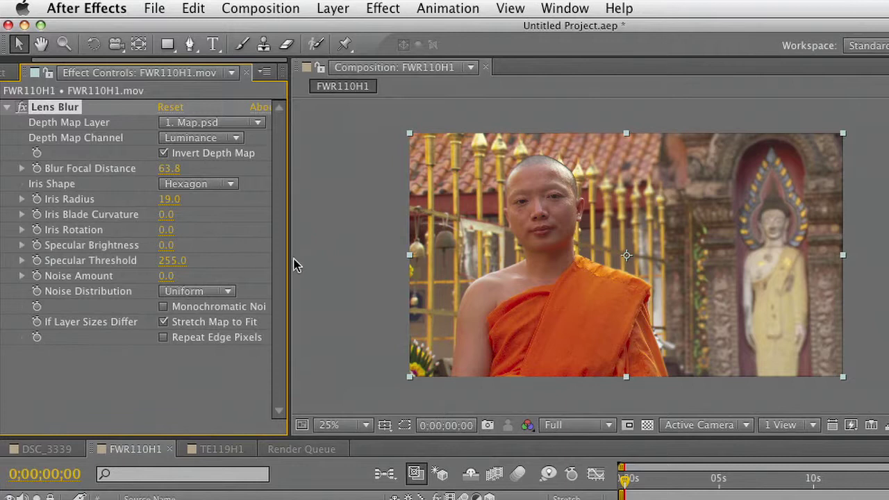
Step: Add monochromatic noise to the Lens Blur with a Noise Amount of 15, judging it on the statue at 100% magnification
key("period")
key("period")
key("h")
left_click_drag(549, 251, 99, 334)
key("v")
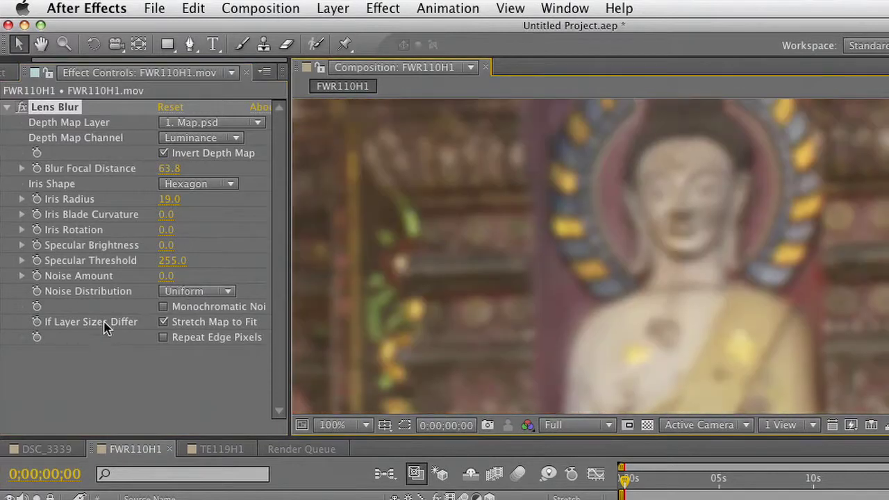
left_click_drag(162, 277, 173, 277)
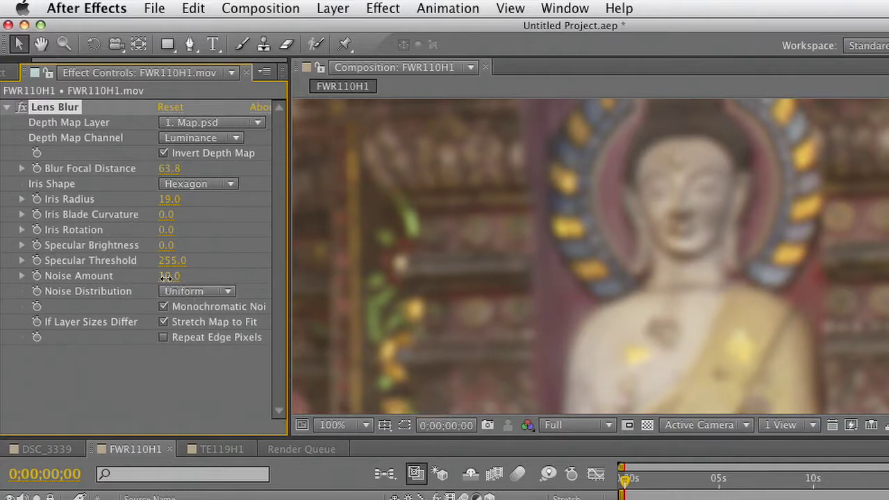
left_click_drag(170, 278, 171, 284)
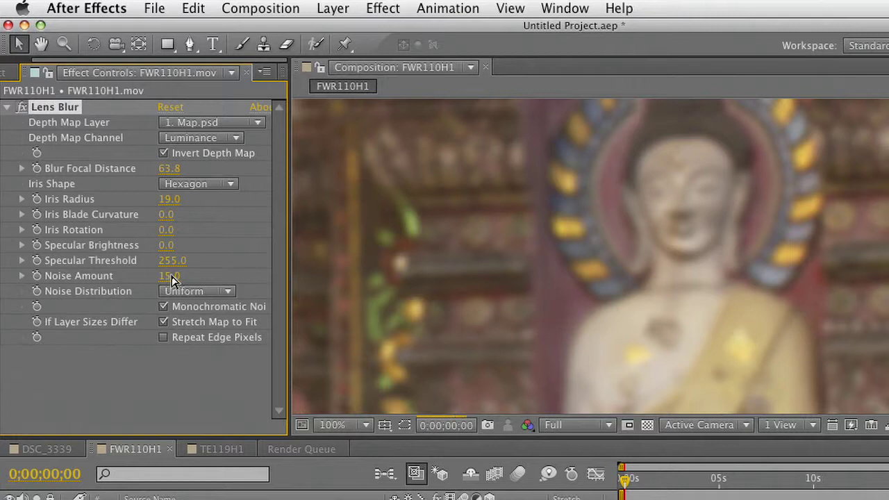
left_click(177, 170)
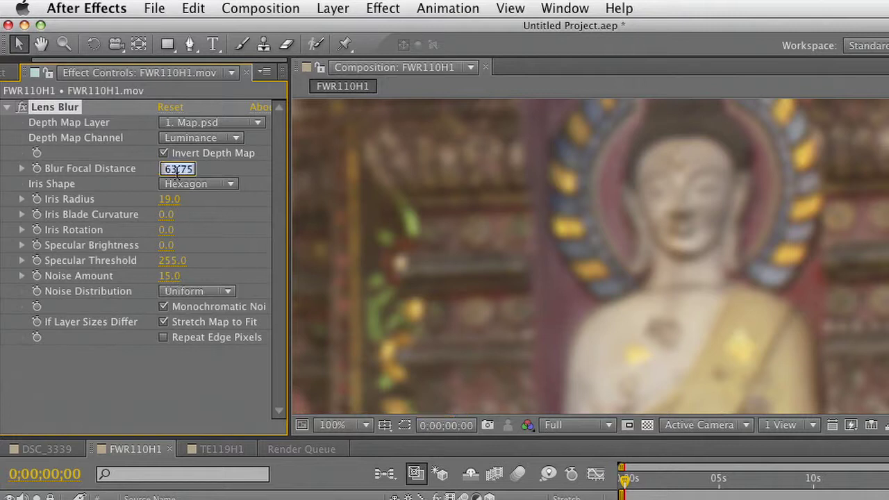
Step: Compare the statue and then the monk's face with the Lens Blur switched off and on
left_click(22, 108)
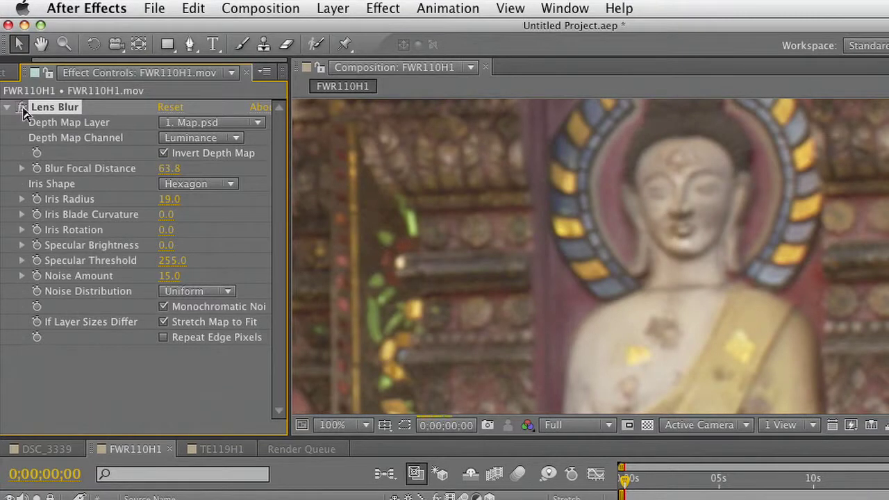
left_click(21, 109)
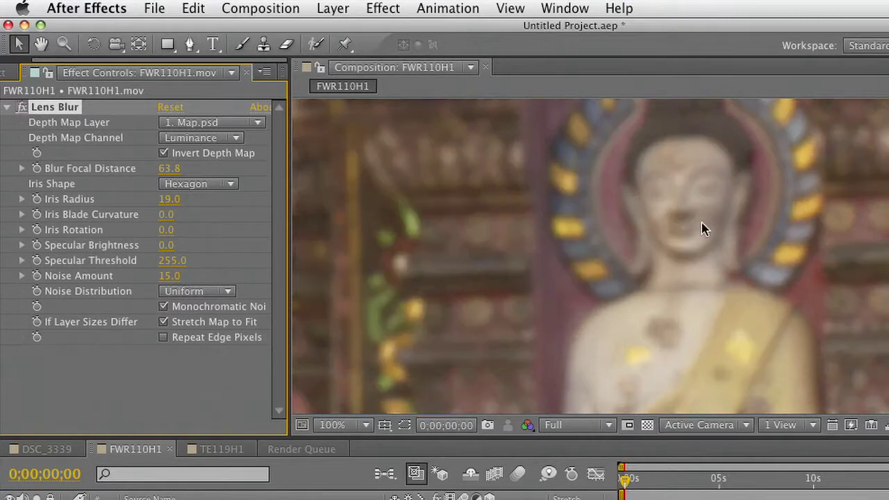
key("h")
left_click_drag(423, 212, 887, 323)
left_click_drag(408, 275, 574, 280)
key("v")
left_click(20, 109)
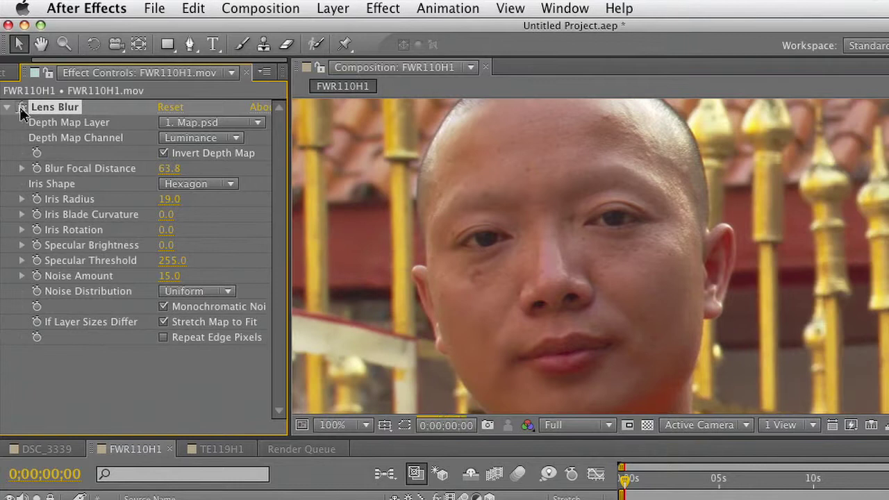
left_click(19, 109)
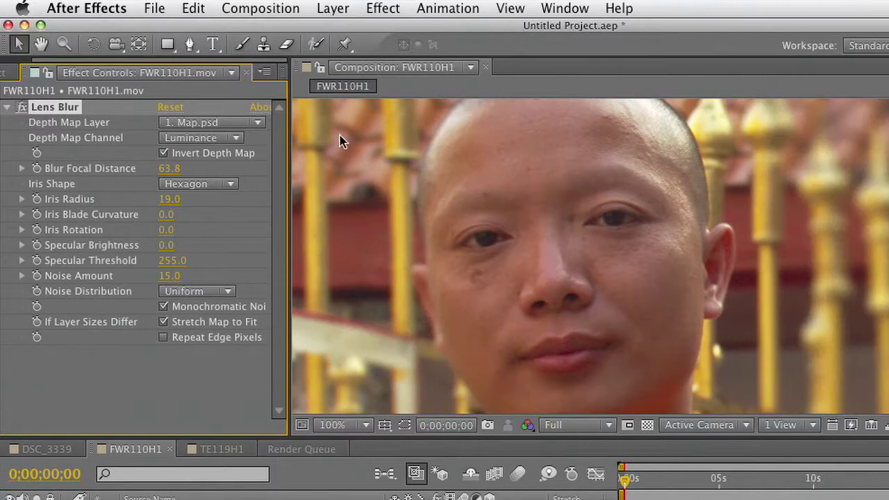
Step: Check the depth-of-field effect on the footage at 0;00;01;25, with the composition at 25% magnification
key("comma")
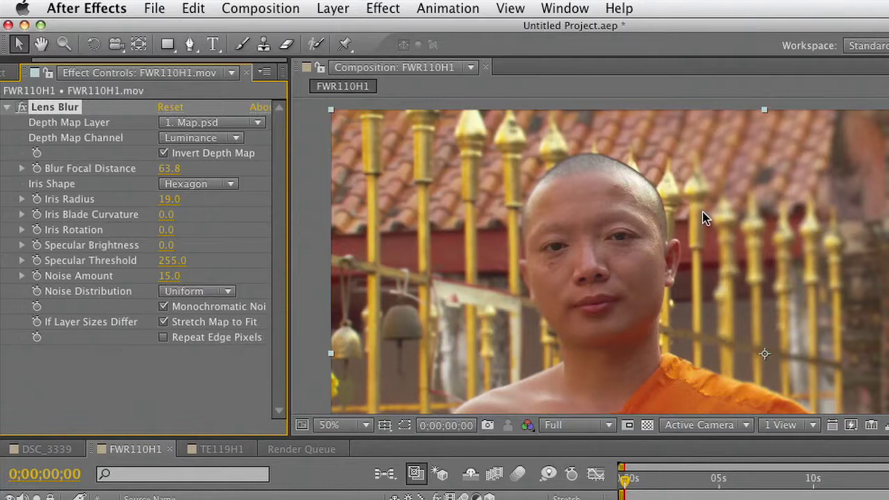
key("comma")
left_click(659, 485)
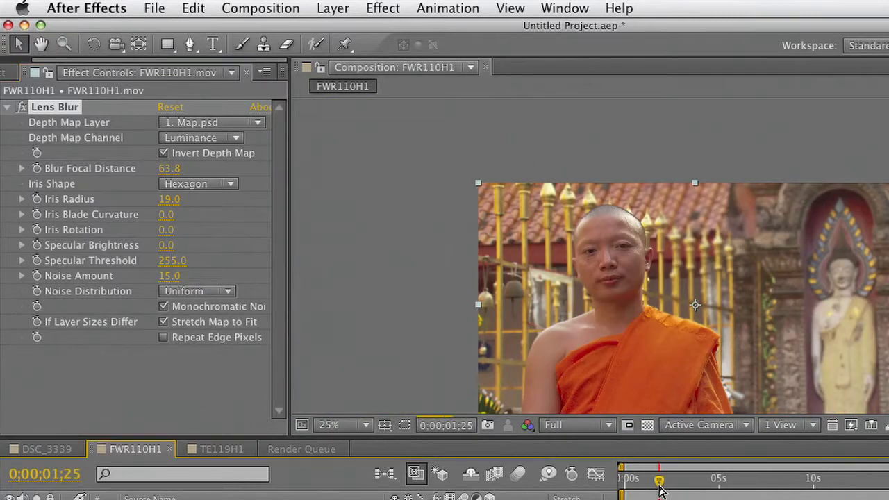